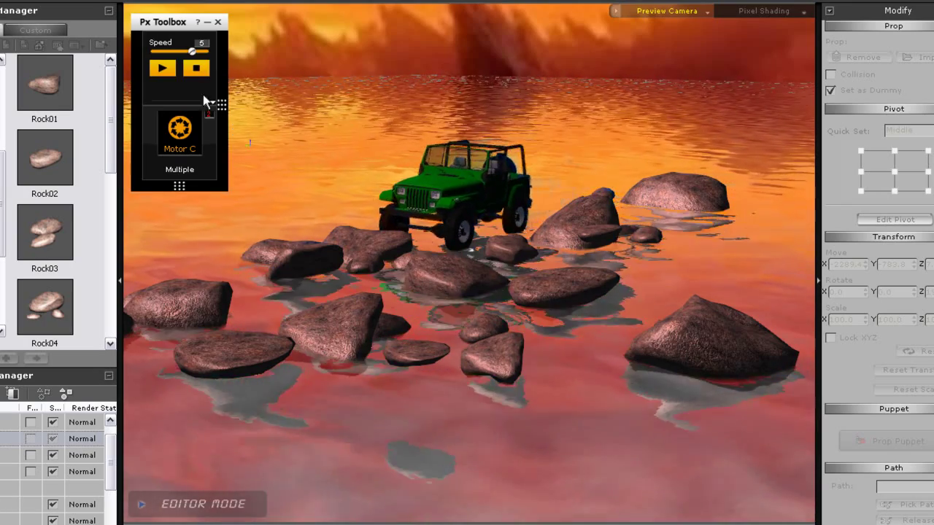
Test the finished jeep's Motor A steering while it drives over the rocks.
mouse_move(187, 150)
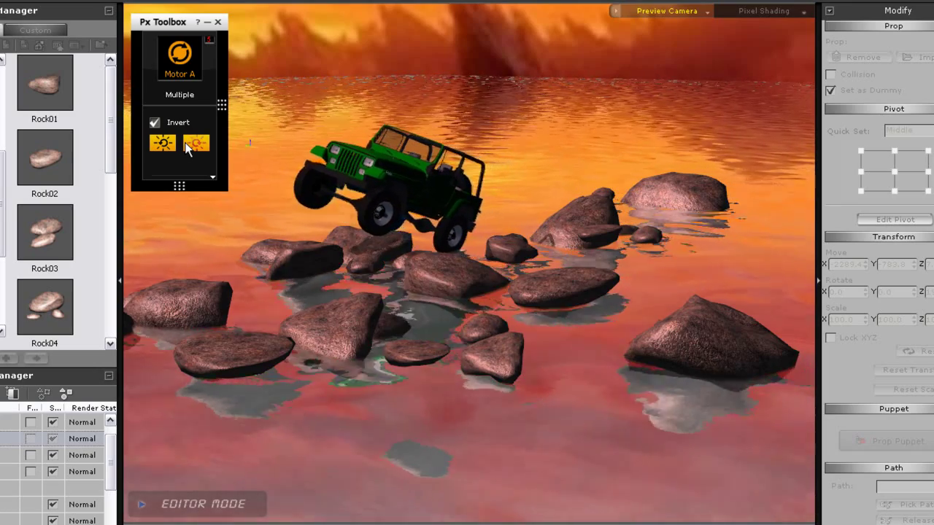
click(160, 142)
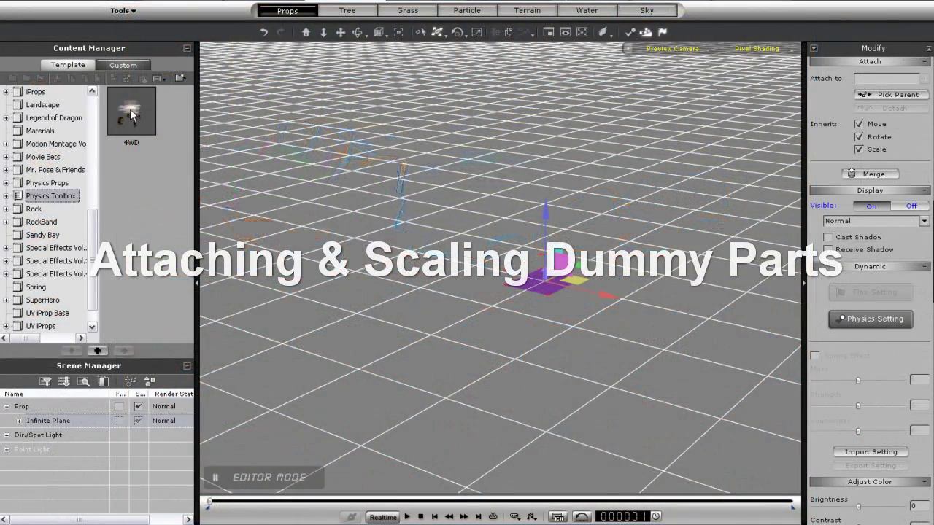
Add the 4WD dummy vehicle from the Physics Toolbox templates to the middle of the infinite plane.
drag(130, 110, 552, 290)
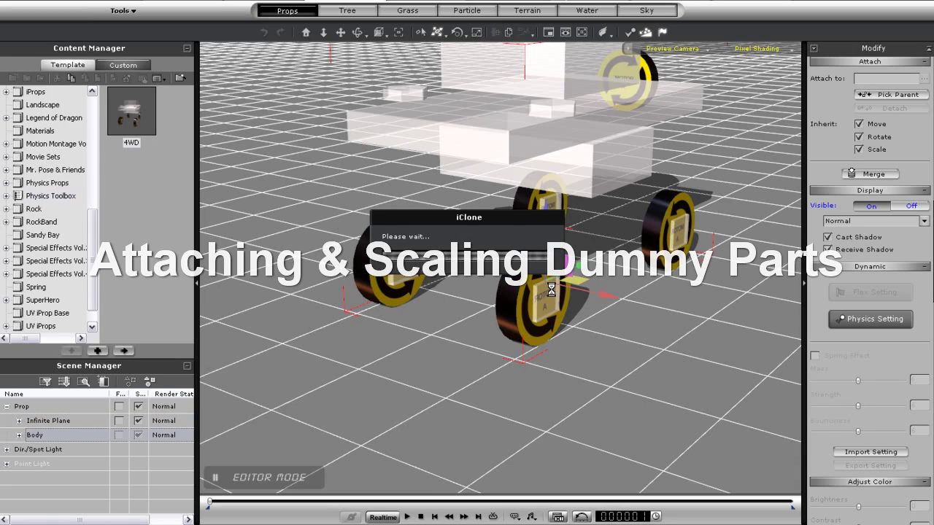
right_drag(574, 329, 544, 348)
scroll(584, 407, down, 1)
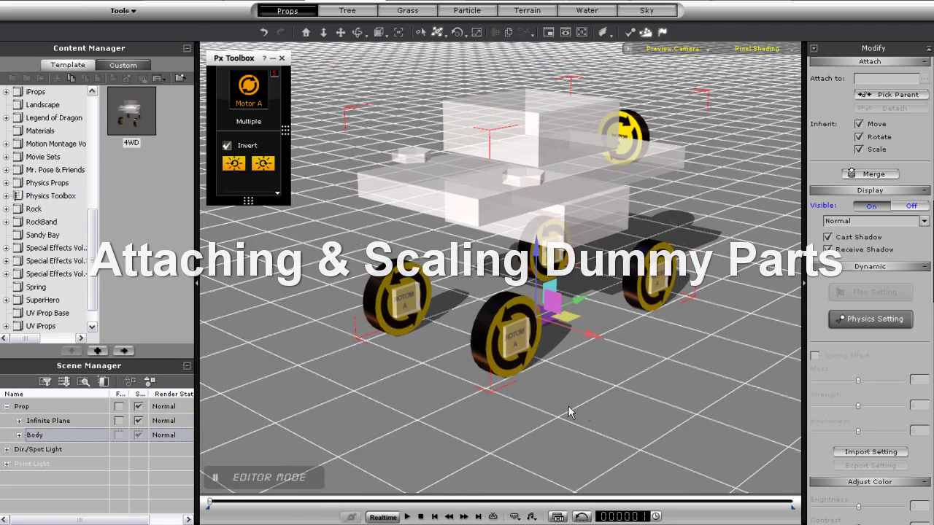
Test the dummy vehicle by running its Motor C drive at speed 3 and steering it with Motor A.
right_drag(584, 407, 523, 368)
scroll(248, 90, down, 2)
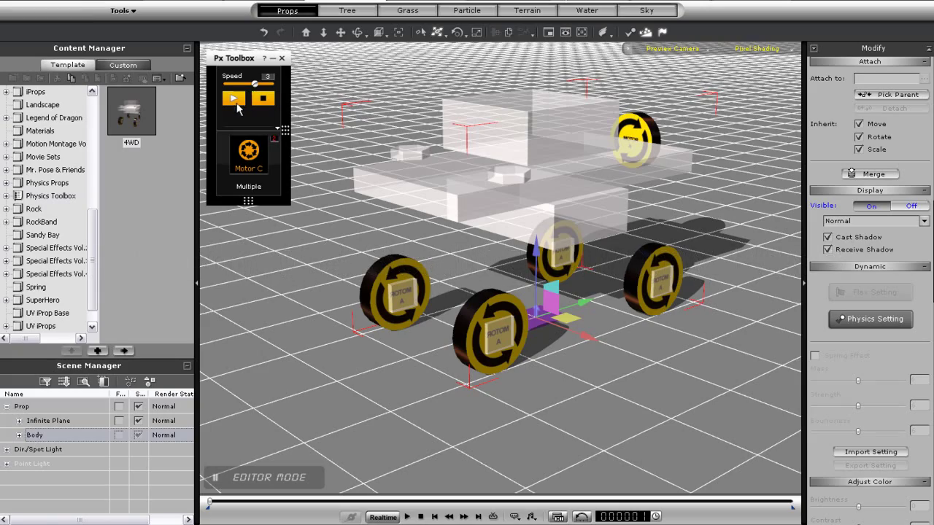
click(234, 100)
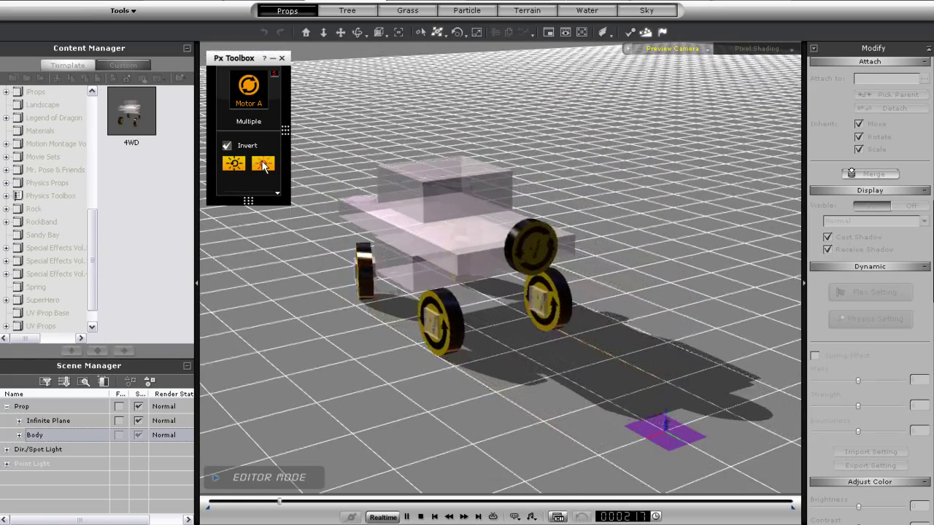
click(233, 168)
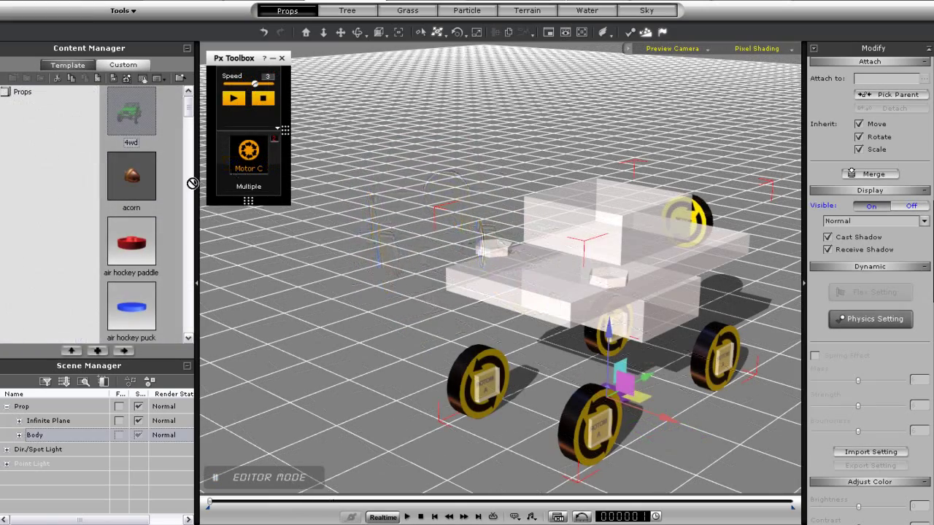
Add the custom 4wd jeep prop beside the dummy vehicle and move it upward along its vertical axis.
drag(193, 183, 311, 270)
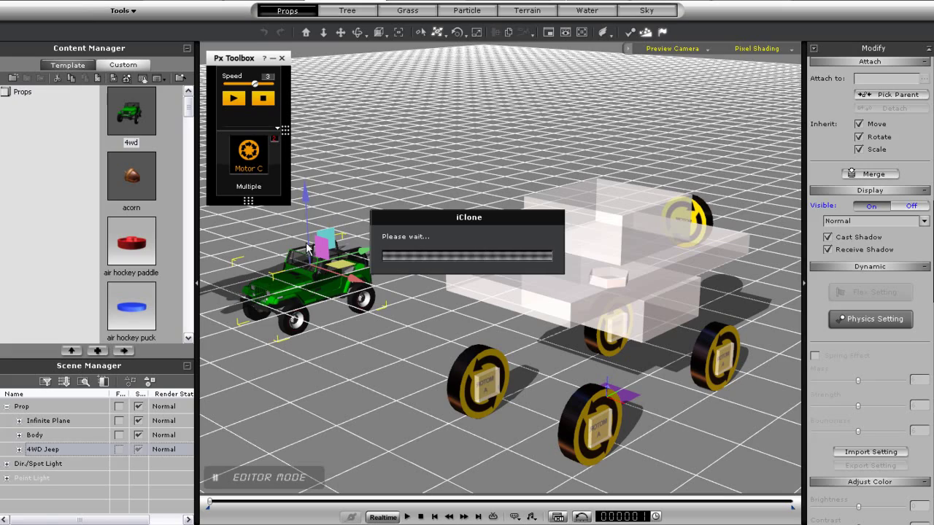
drag(307, 199, 304, 116)
middle_drag(366, 246, 487, 133)
middle_drag(512, 319, 500, 262)
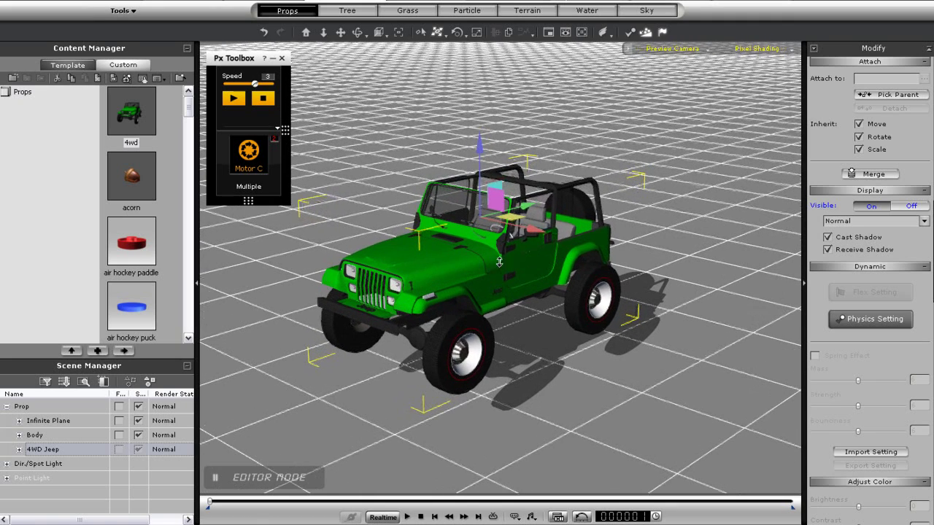
Collapse the content library and expand the 4WD Jeep's part list in the scene tree.
click(187, 49)
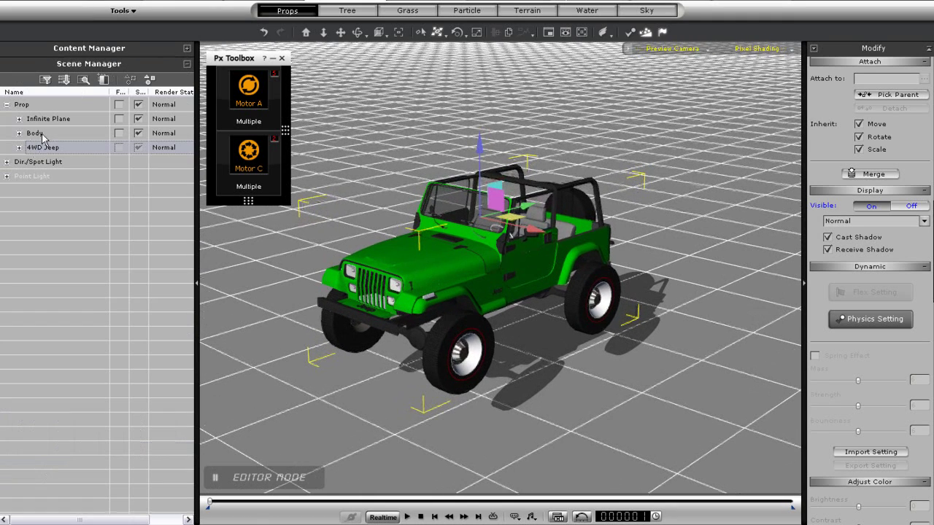
click(19, 148)
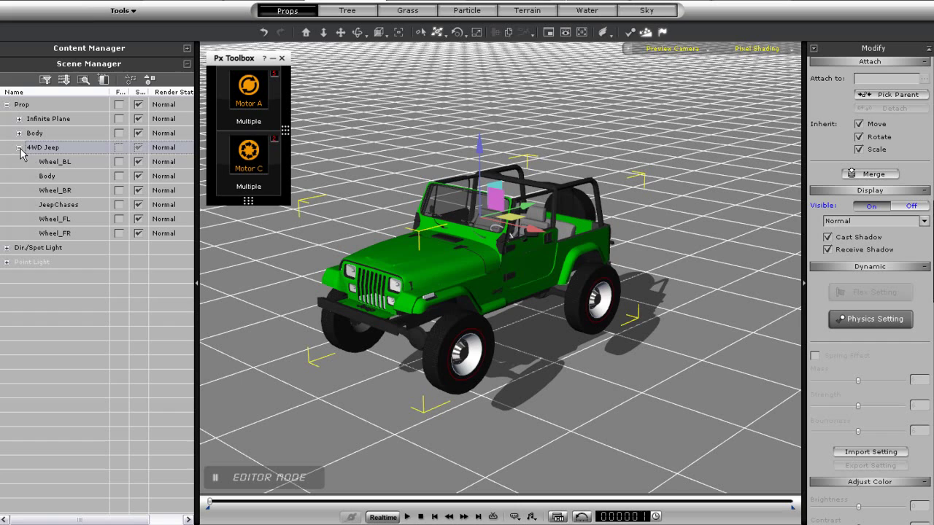
Try lifting the jeep's Wheel_BL and Body parts individually to check that they are separate, undoing each move.
click(55, 162)
drag(594, 243, 592, 171)
click(264, 32)
click(63, 181)
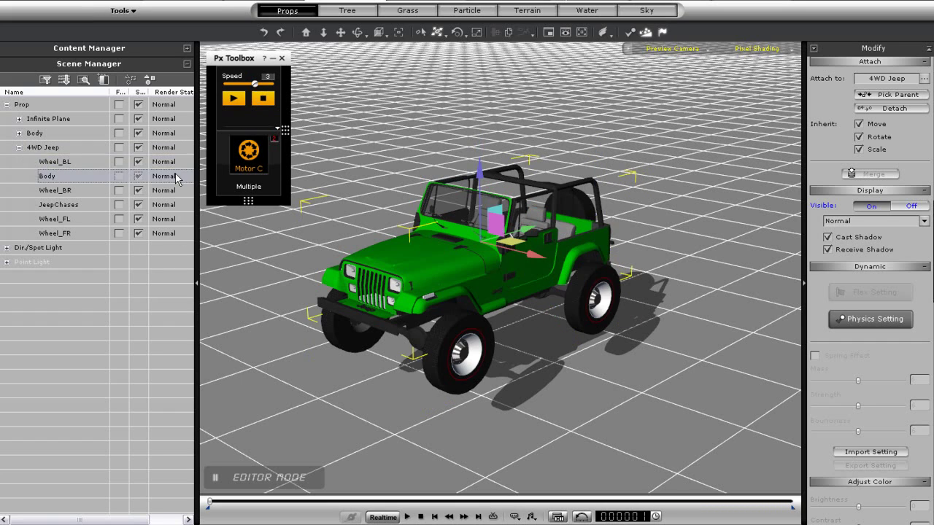
drag(479, 177, 472, 121)
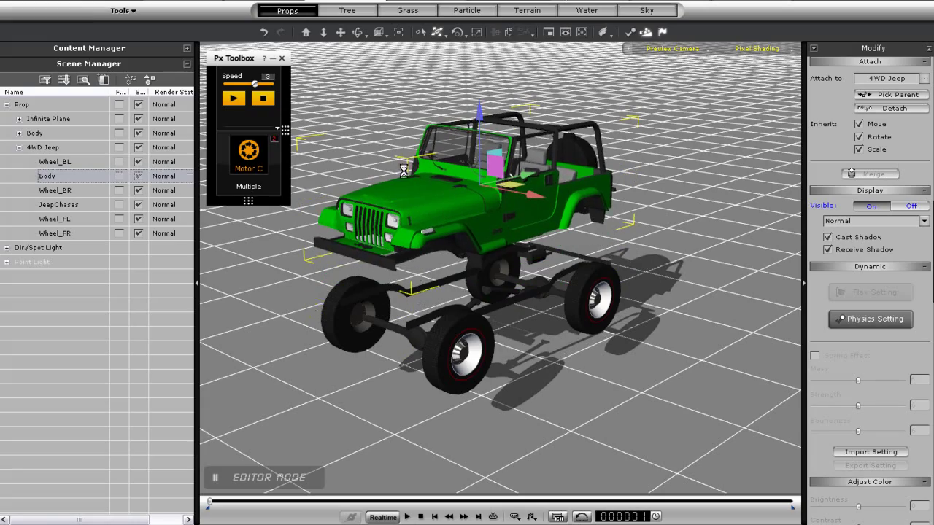
key(ctrl+z)
Detach all four wheels, the Body and the JeepChases part from the 4WD Jeep parent.
click(53, 191)
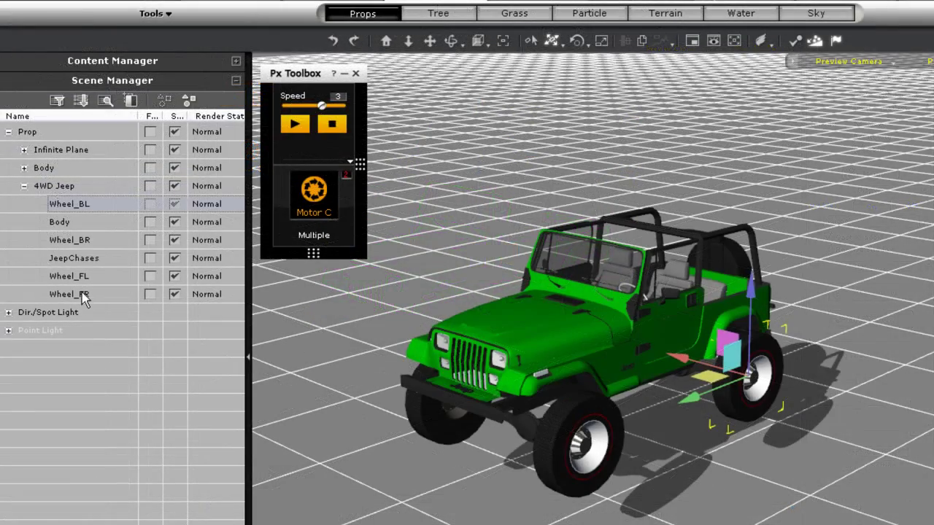
click(65, 233)
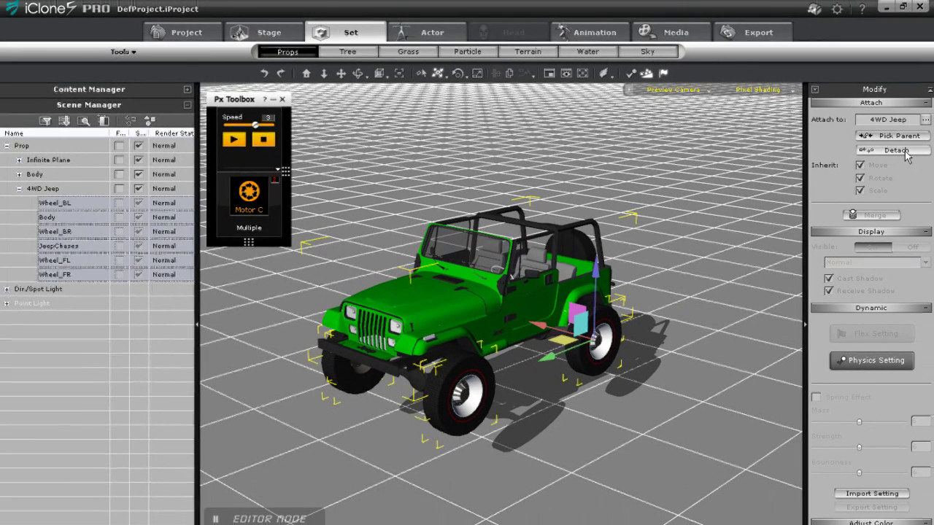
click(906, 151)
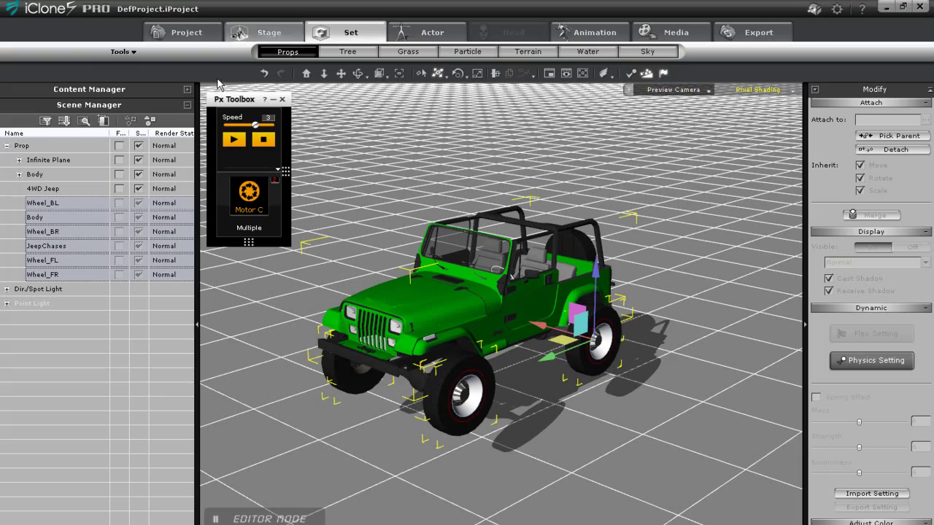
Move the jeep's Wheel_FL away from the jeep to the nearest Motor A wheel of the dummy.
middle_drag(453, 430, 386, 307)
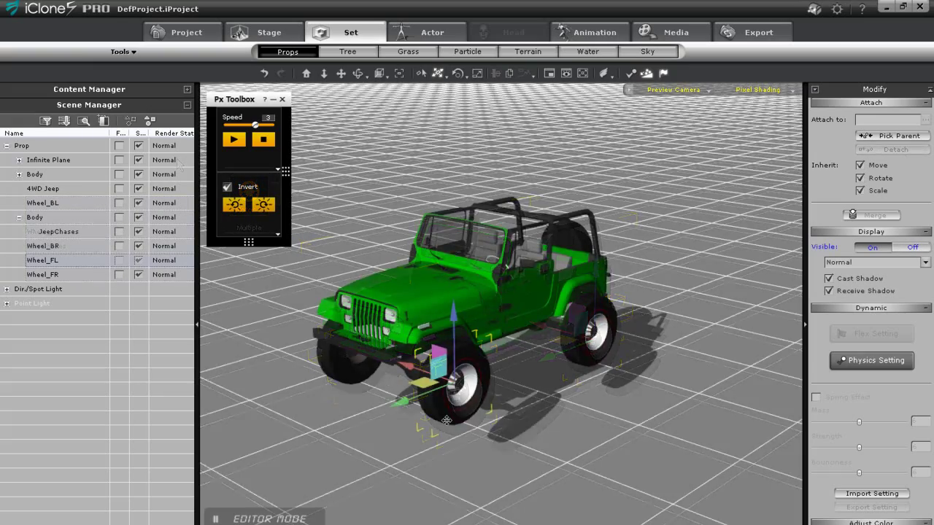
right_drag(386, 306, 419, 510)
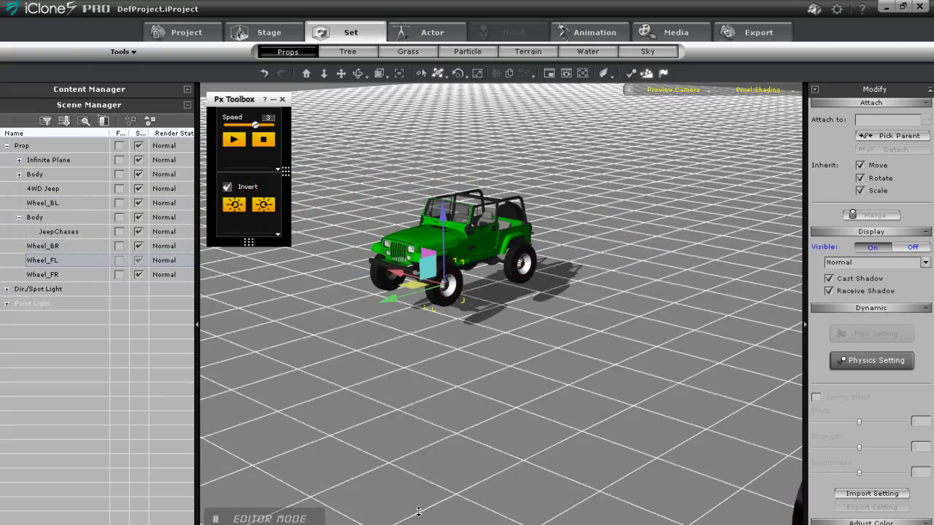
middle_drag(451, 420, 410, 332)
right_drag(532, 394, 460, 446)
drag(387, 232, 610, 424)
scroll(508, 320, up, 5)
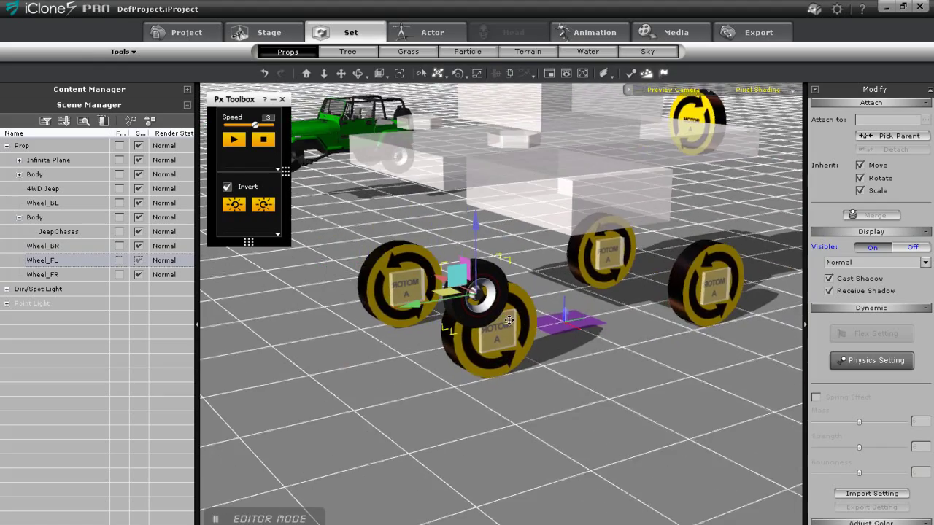
Align Wheel_FL with the dummy's Motor A wheel and scale it to cover the dummy wheel's full diameter.
scroll(509, 320, up, 6)
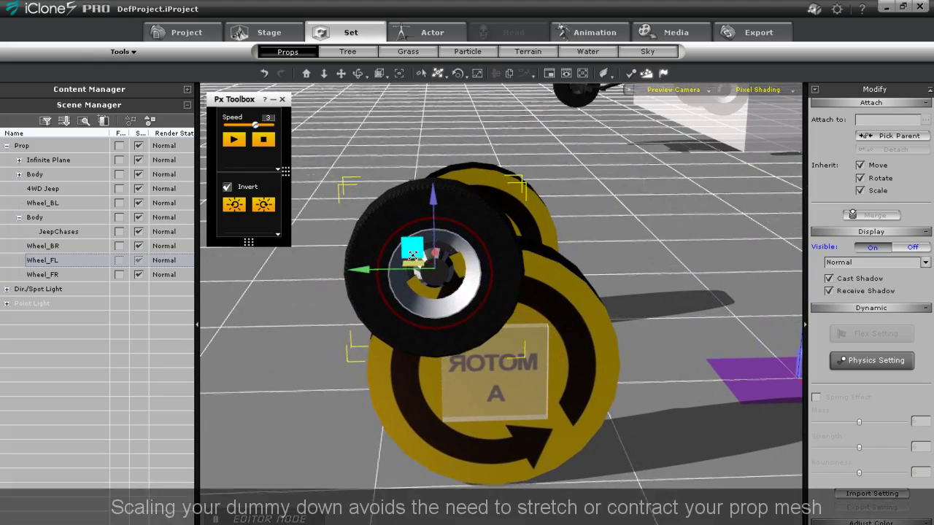
drag(413, 253, 475, 350)
middle_drag(485, 396, 481, 320)
drag(477, 348, 542, 313)
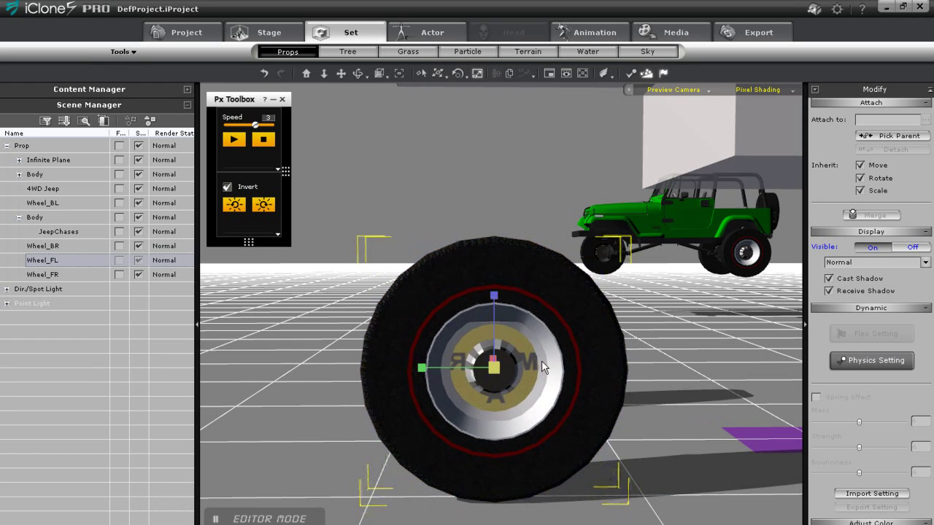
middle_drag(588, 398, 144, 354)
right_drag(144, 353, 146, 358)
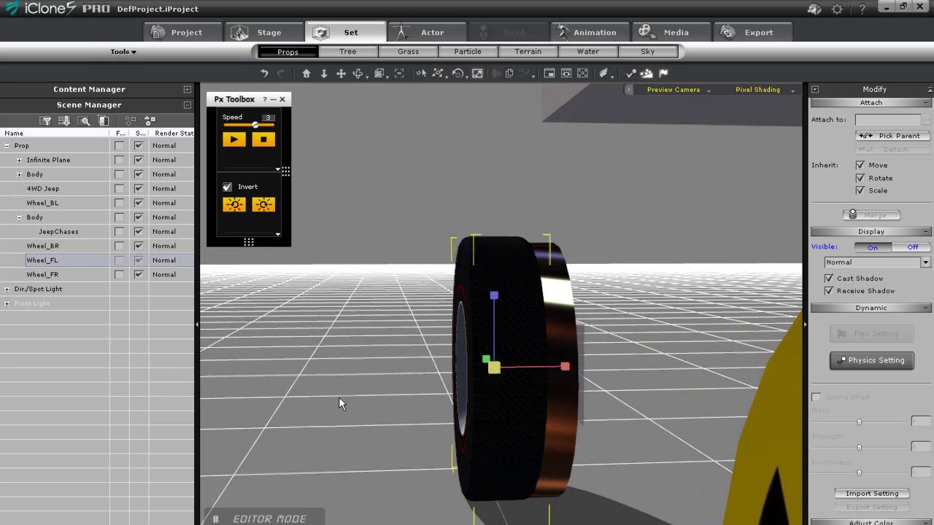
key(w)
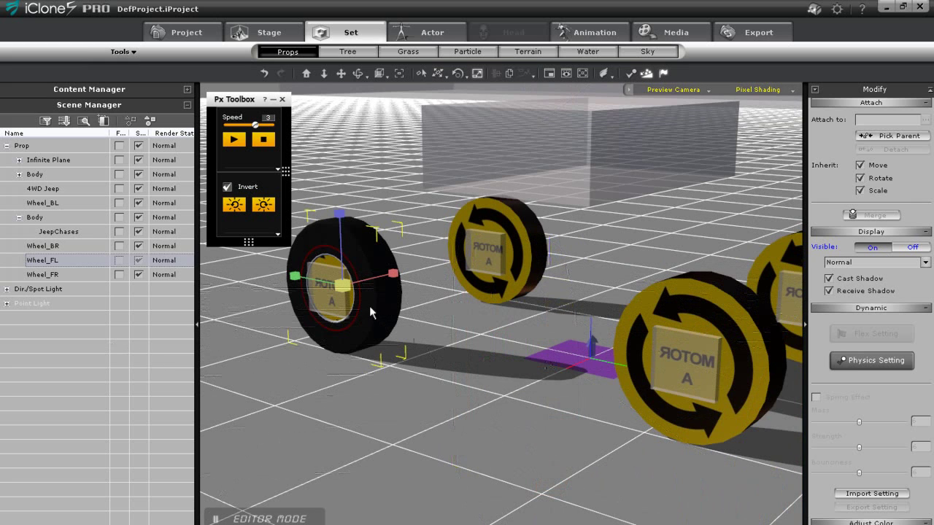
Duplicate Wheel_FL onto the dummy's other wheel on the same side, and copy that pair onto the two opposite wheels.
ctrl+drag(310, 287, 616, 377)
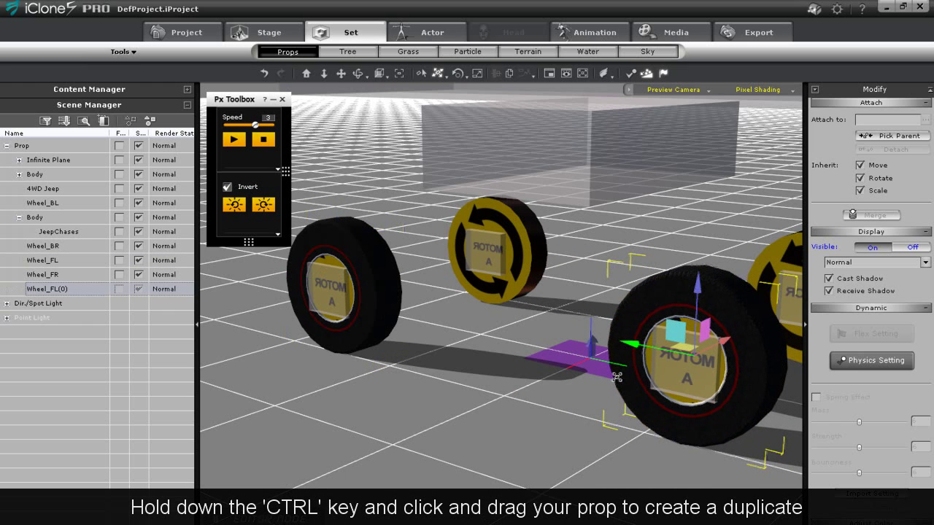
click(57, 262)
click(64, 292)
right_drag(559, 383, 343, 388)
right_drag(521, 373, 330, 321)
mouse_move(300, 317)
ctrl+mouse_down()
mouse_move(586, 319)
mouse_move(569, 320)
mouse_move(577, 317)
ctrl+mouse_up()
Set the Z rotation of the duplicated wheel Wheel_FL(1) to 0 so its rim faces outward.
right_drag(692, 354, 425, 374)
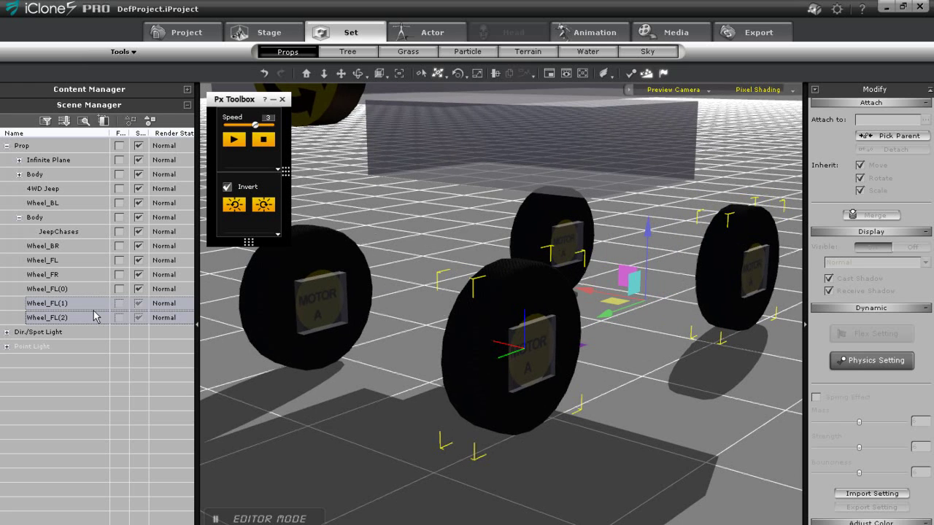
click(65, 304)
click(66, 318)
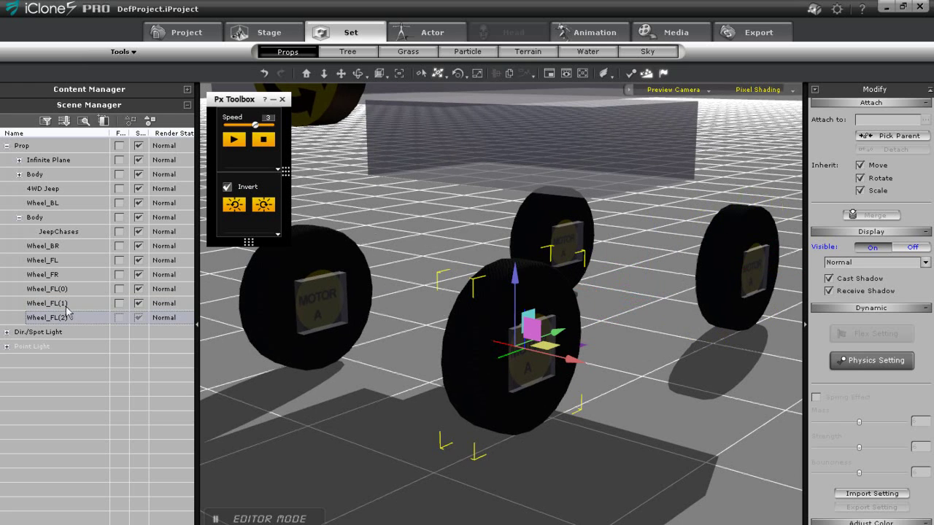
click(65, 303)
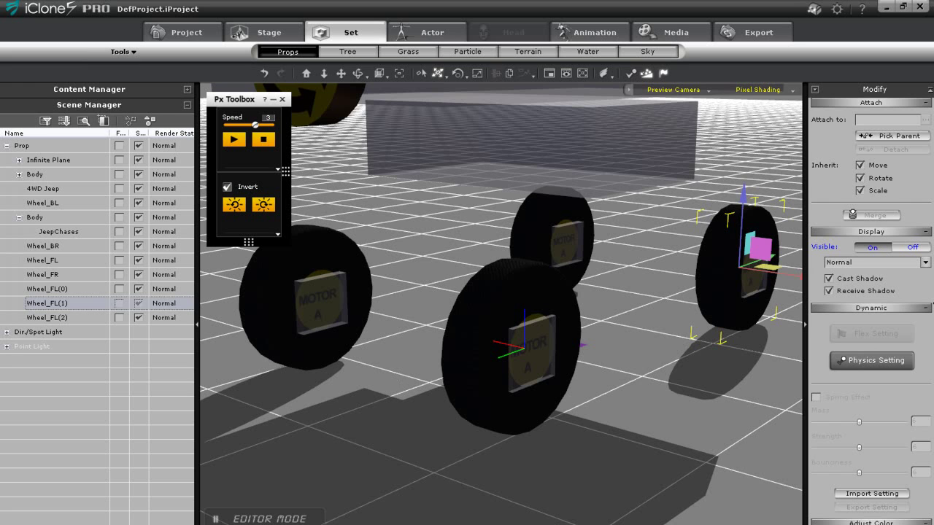
scroll(927, 306, up, 8)
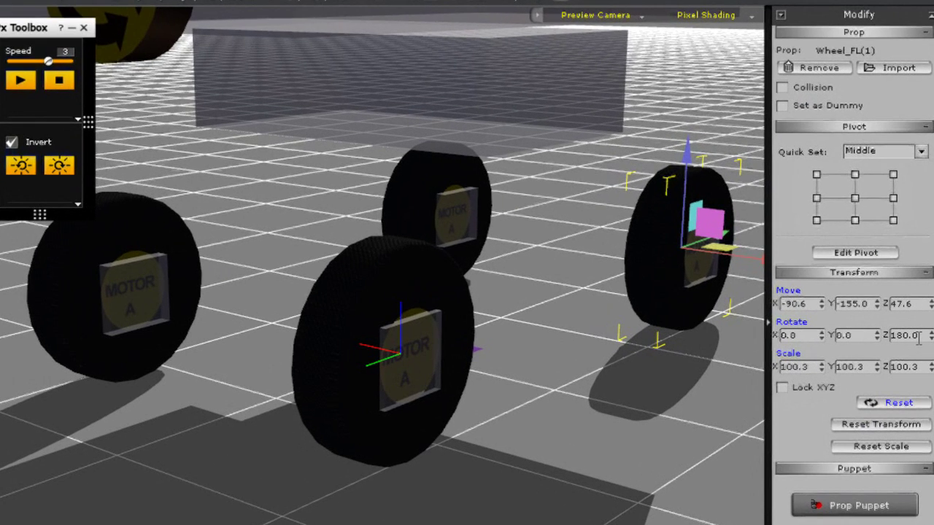
drag(918, 338, 842, 339)
text(0)
key(Return)
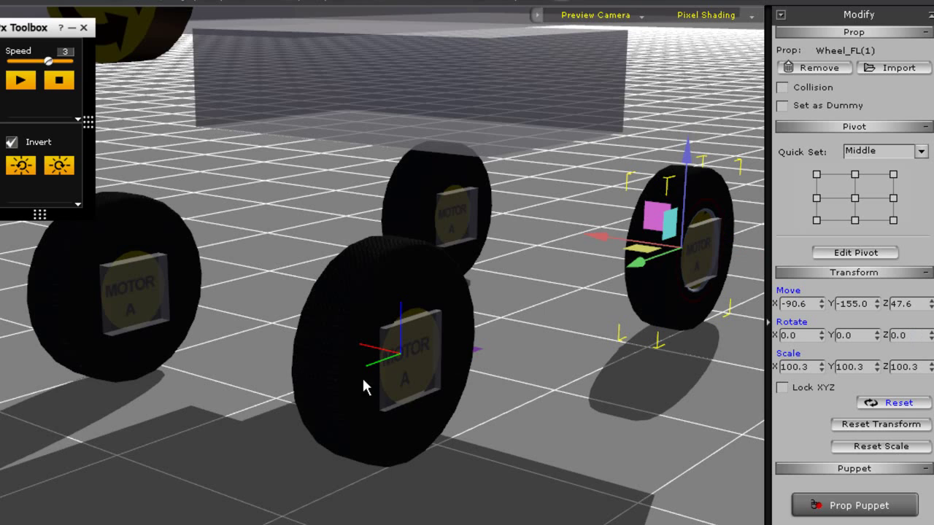
Set the Z rotation of the duplicated wheel Wheel_FL(2) to 0.
click(322, 374)
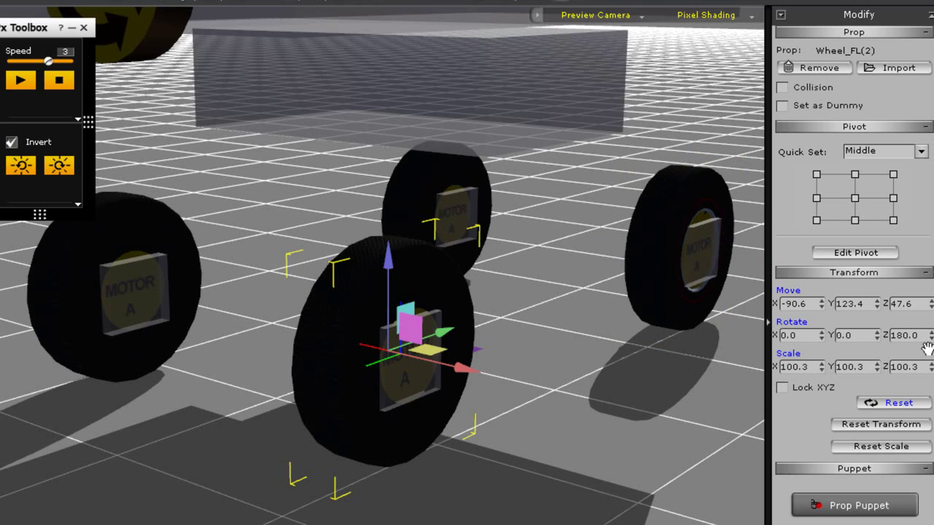
text(0)
key(Return)
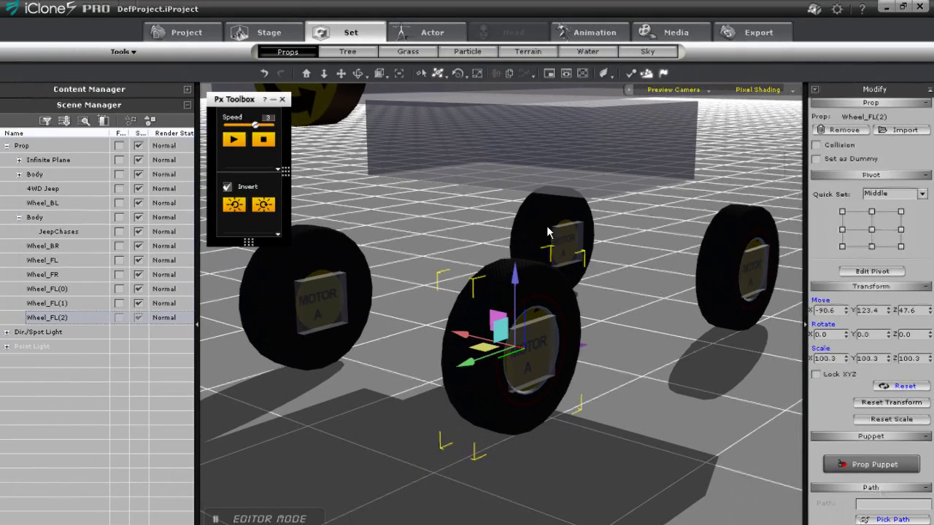
Run the dummy's Motor C drive to check whether the placed wheels follow it, and stop the playback.
scroll(549, 241, down, 6)
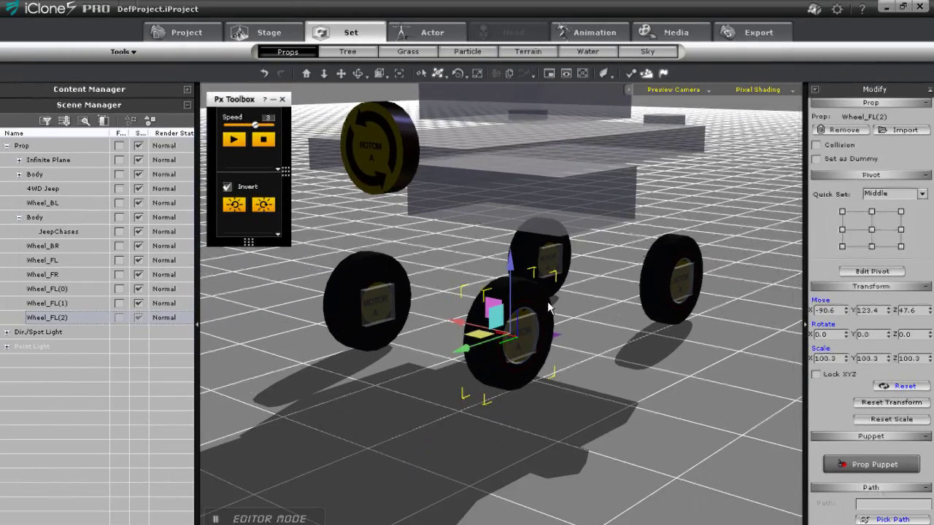
click(235, 137)
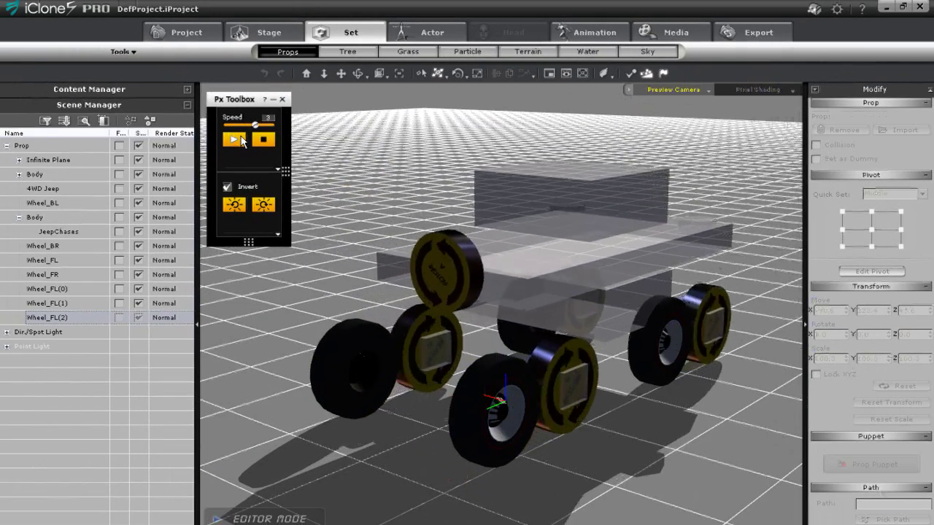
click(277, 168)
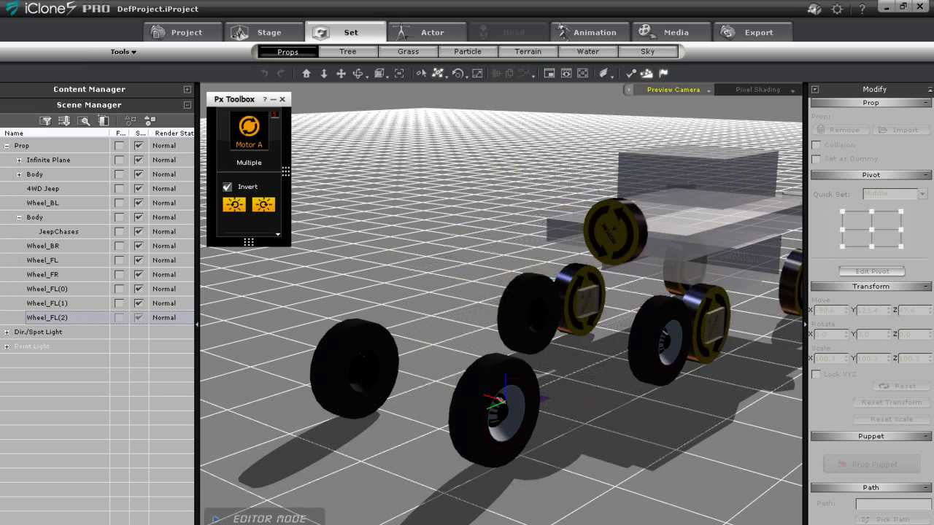
key(space)
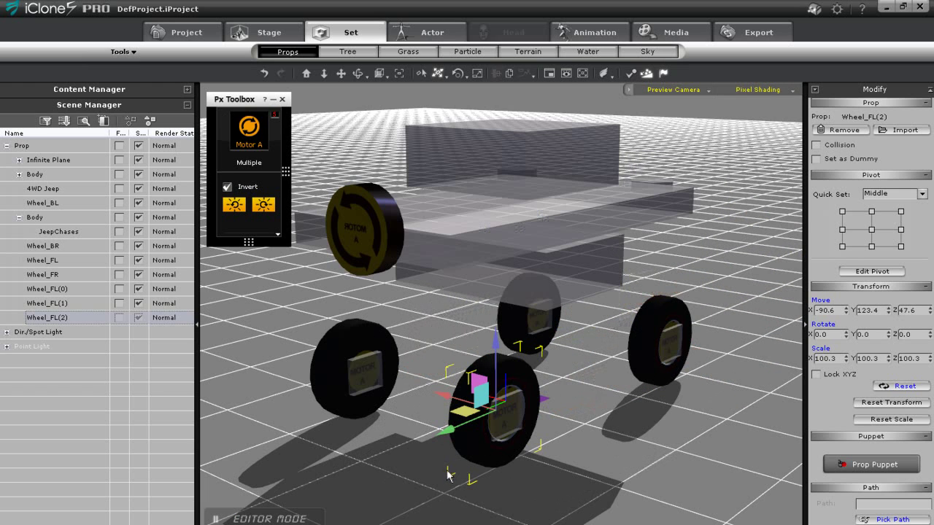
Attach the duplicated wheel Wheel_FL(2) to the dummy's LinearMotor_BR.
right_drag(552, 385, 531, 405)
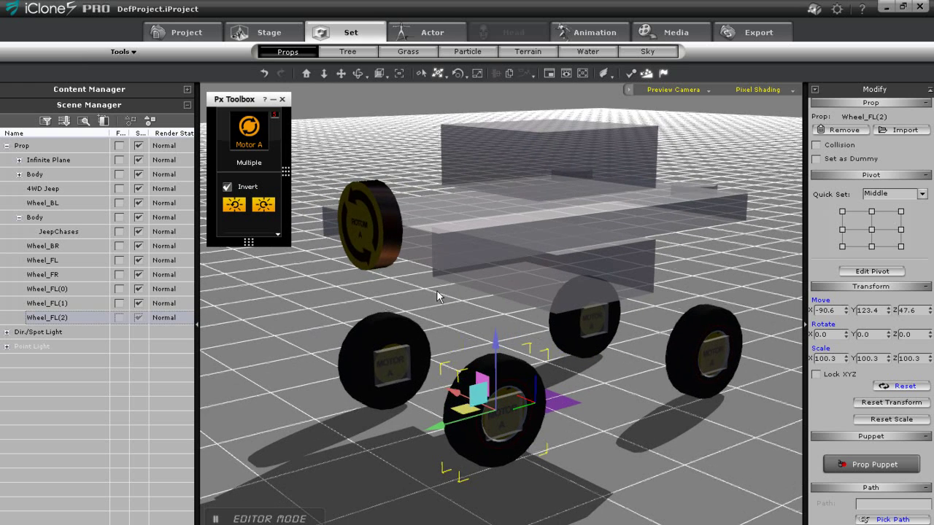
click(19, 175)
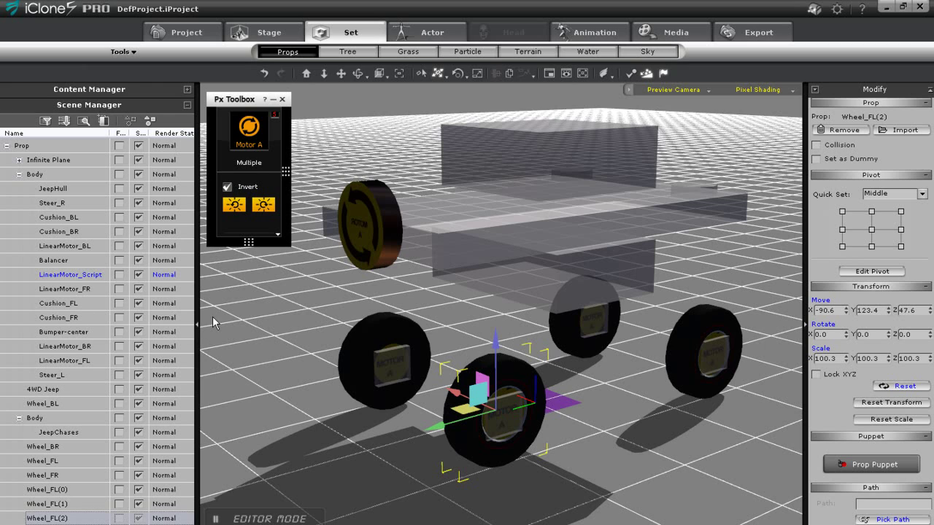
scroll(897, 185, down, 5)
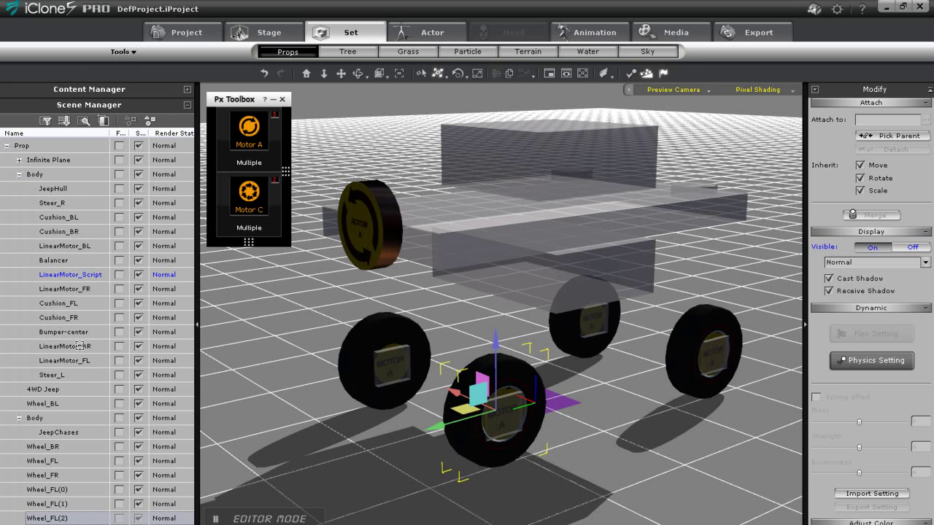
drag(80, 347, 81, 351)
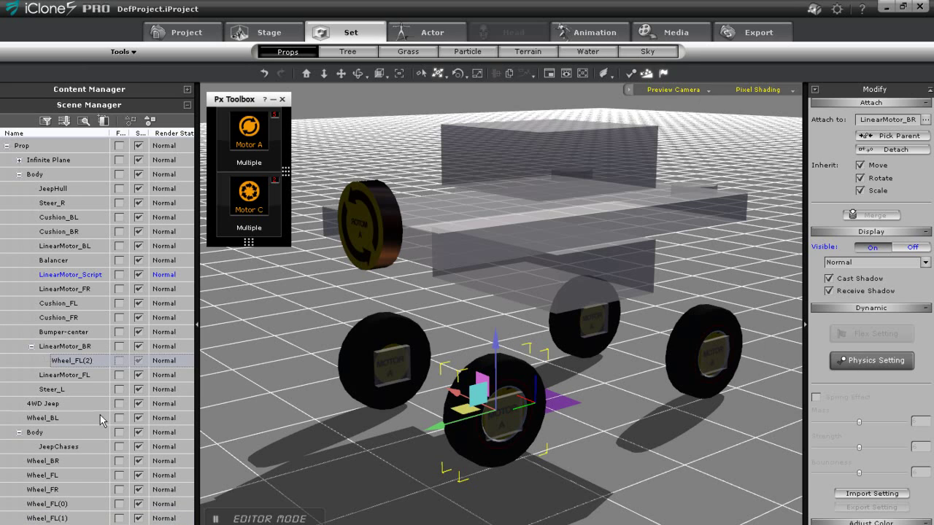
Attach Wheel_FL(1) to LinearMotor_FR, Wheel_FL(0) to LinearMotor_BL and Wheel_FL to LinearMotor_FL.
click(683, 374)
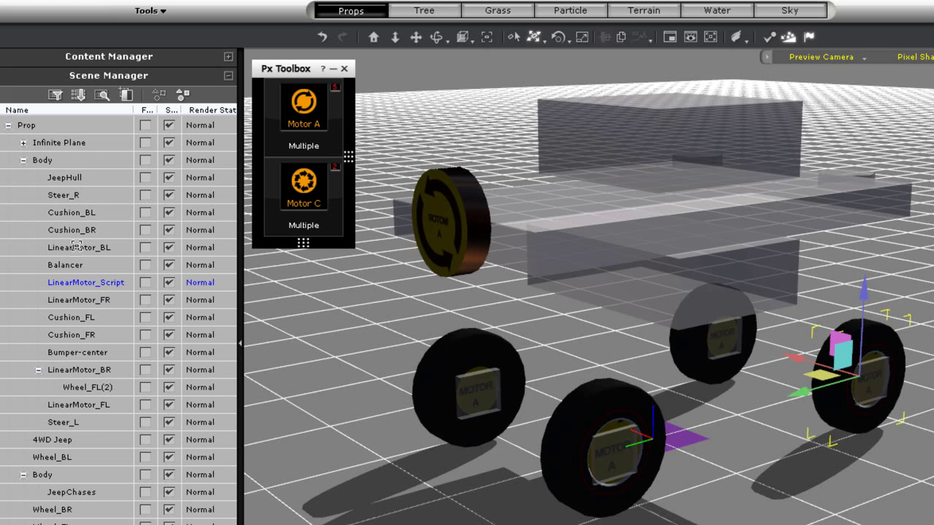
drag(94, 303, 93, 303)
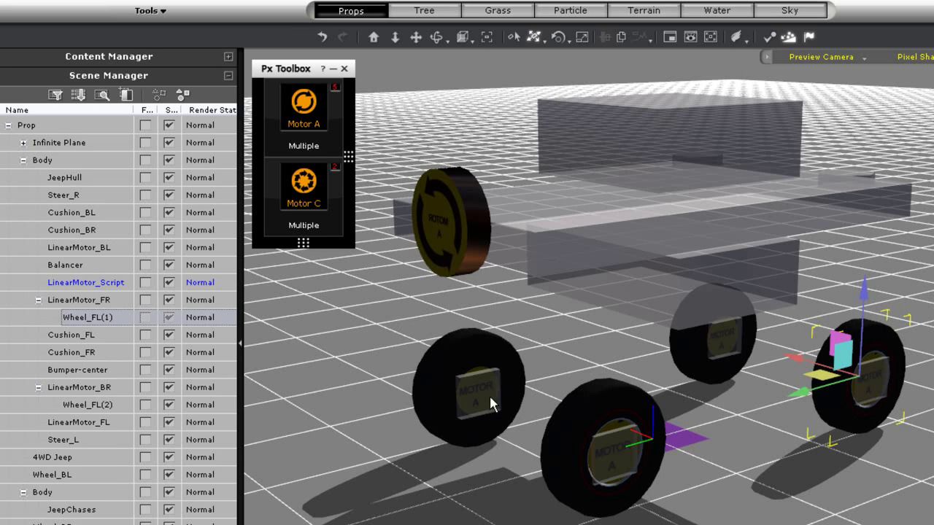
click(435, 375)
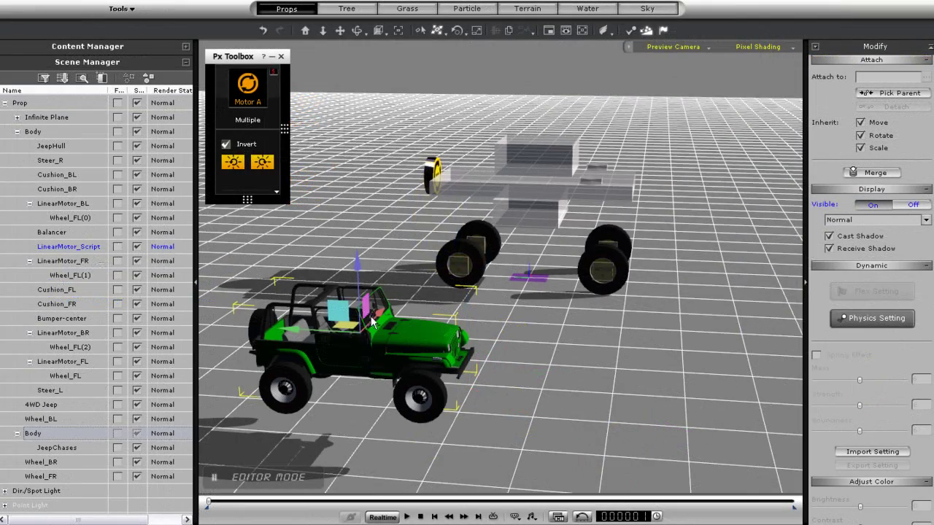
Move the jeep's Body prop onto the dummy and scale it so its wheel arches line up with the placed wheels.
drag(366, 315, 541, 205)
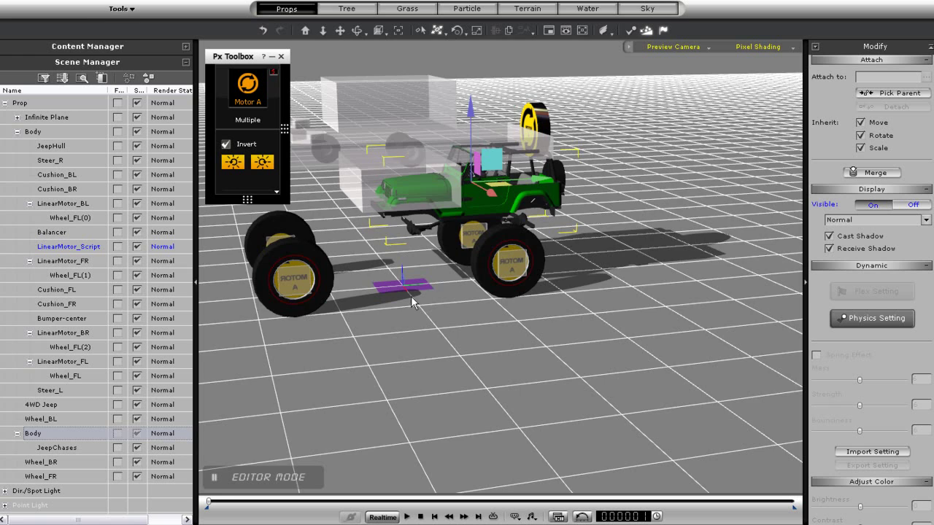
middle_drag(411, 297, 374, 354)
drag(567, 242, 477, 242)
key(r)
drag(410, 246, 506, 181)
middle_drag(512, 260, 506, 217)
scroll(507, 291, up, 4)
middle_drag(479, 270, 539, 310)
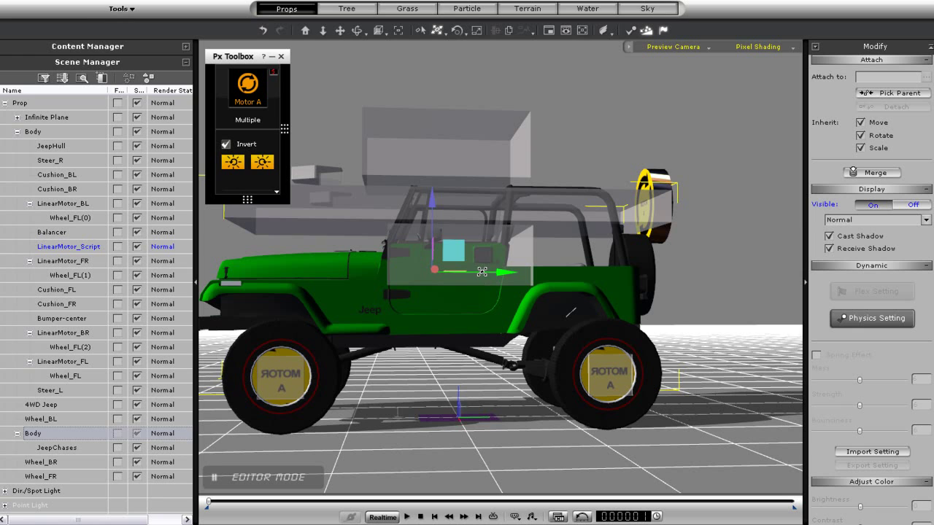
drag(482, 270, 516, 275)
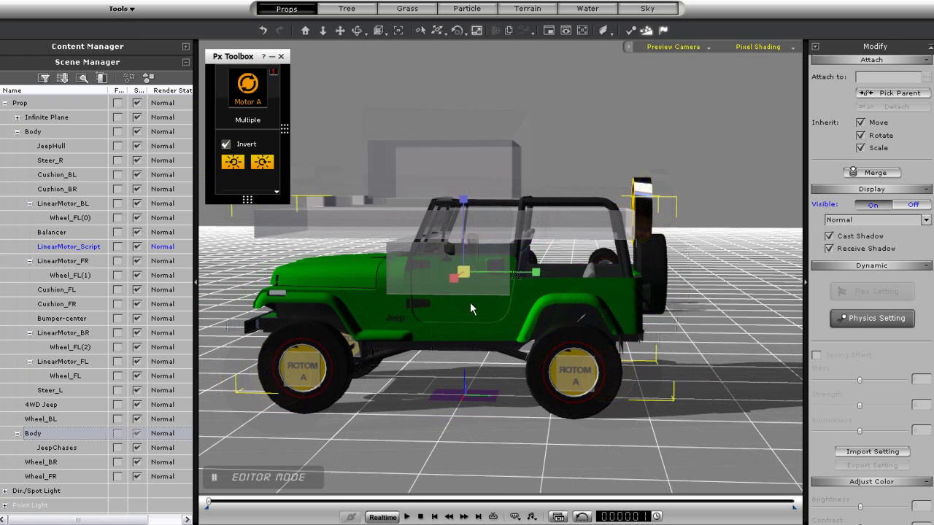
Raise the jeep's Body prop above the wheels and attach it to the dummy's Body.
drag(468, 219, 464, 138)
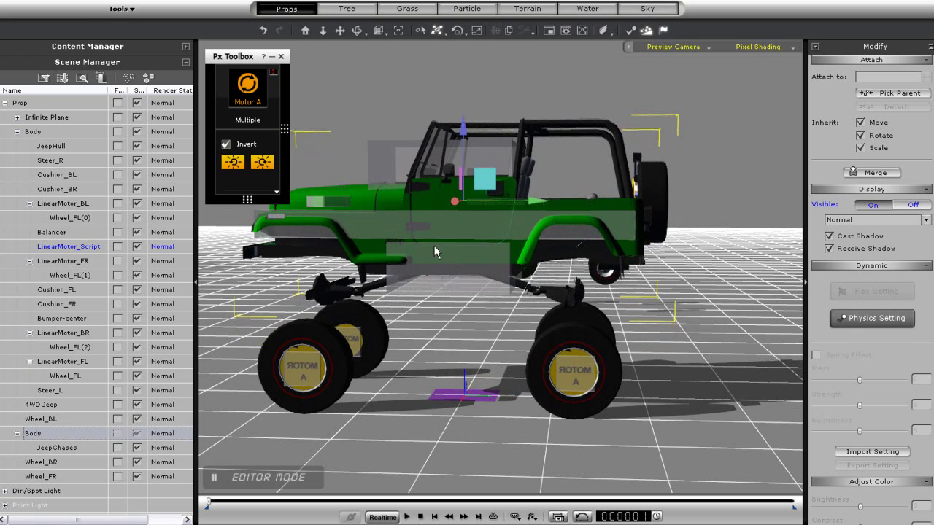
middle_drag(420, 247, 503, 339)
scroll(504, 339, up, 3)
scroll(502, 335, down, 1)
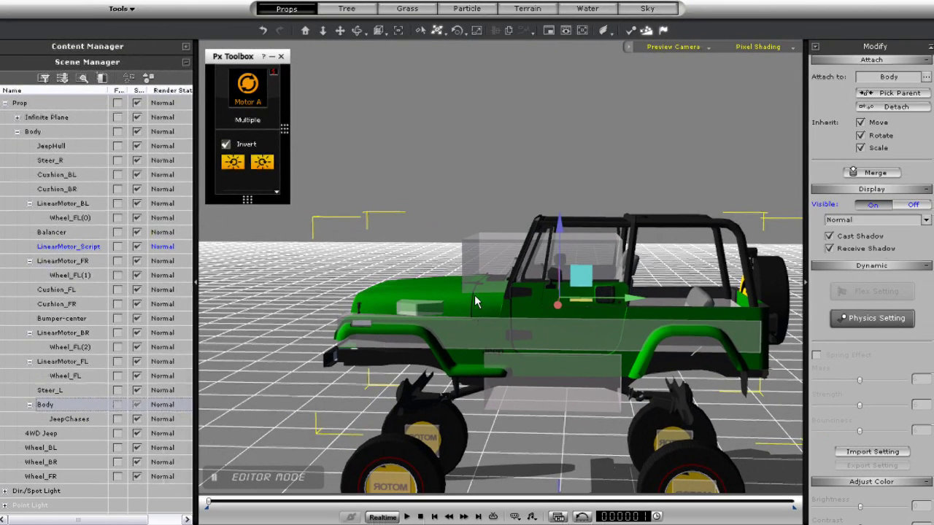
Run Motor A at speed 3 to check whether the attached jeep body follows the dummy, and stop the playback.
drag(474, 295, 480, 404)
right_drag(476, 403, 406, 399)
middle_drag(417, 366, 450, 338)
scroll(451, 339, down, 2)
click(233, 97)
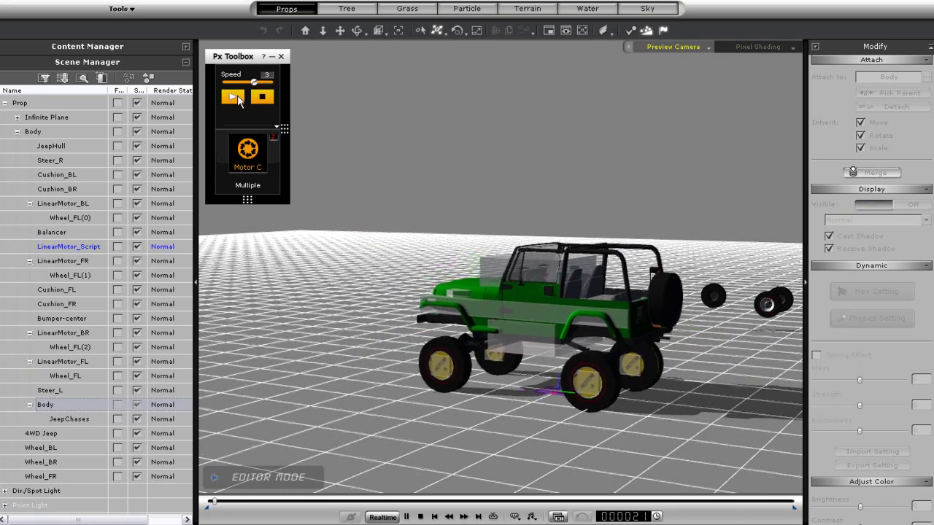
click(419, 517)
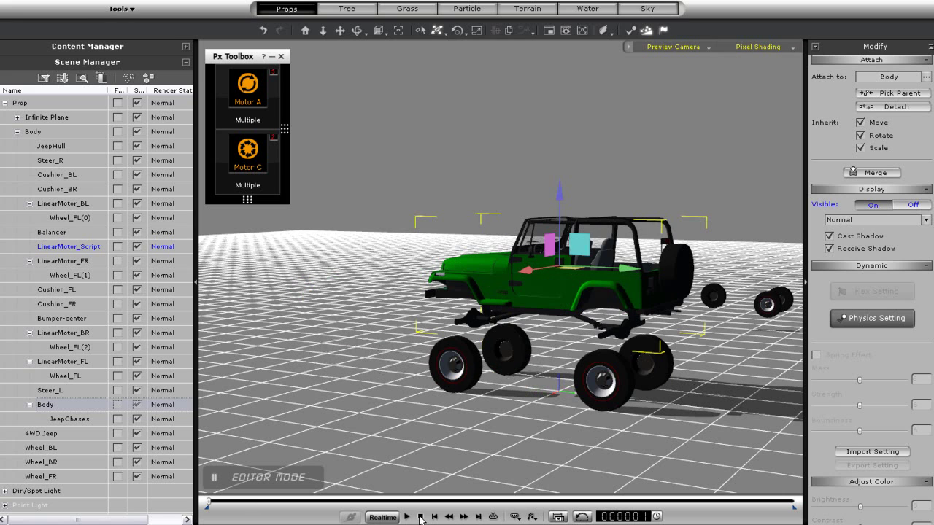
Drive the jeep again with Motor A while the dummy is hidden, and stop the playback.
click(419, 518)
mouse_move(239, 130)
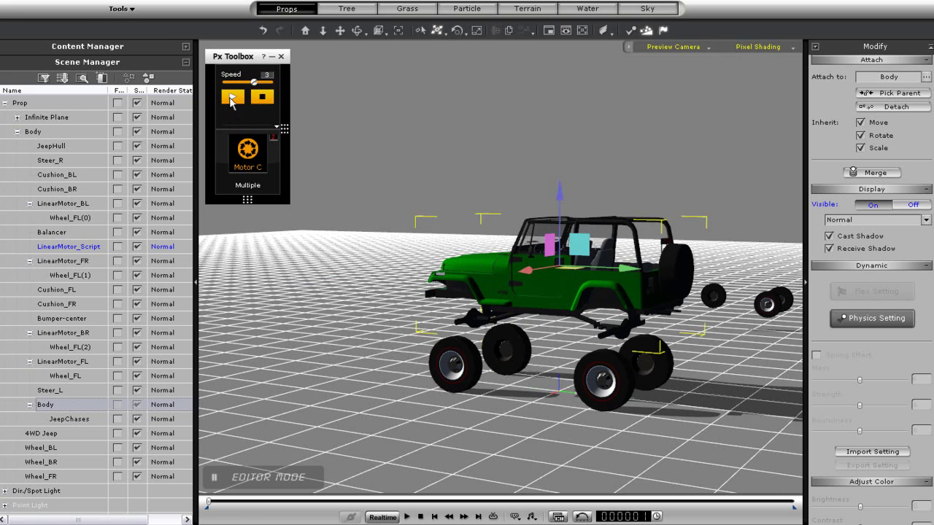
click(232, 97)
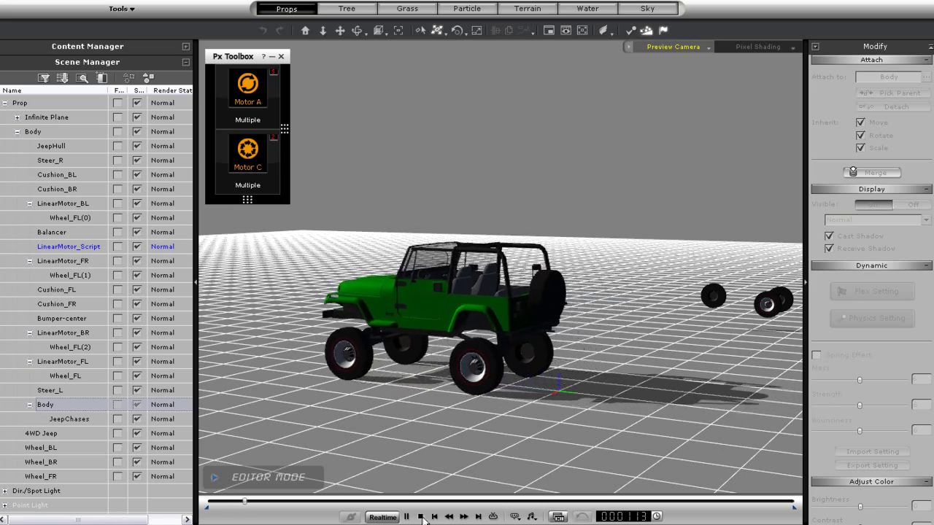
click(419, 516)
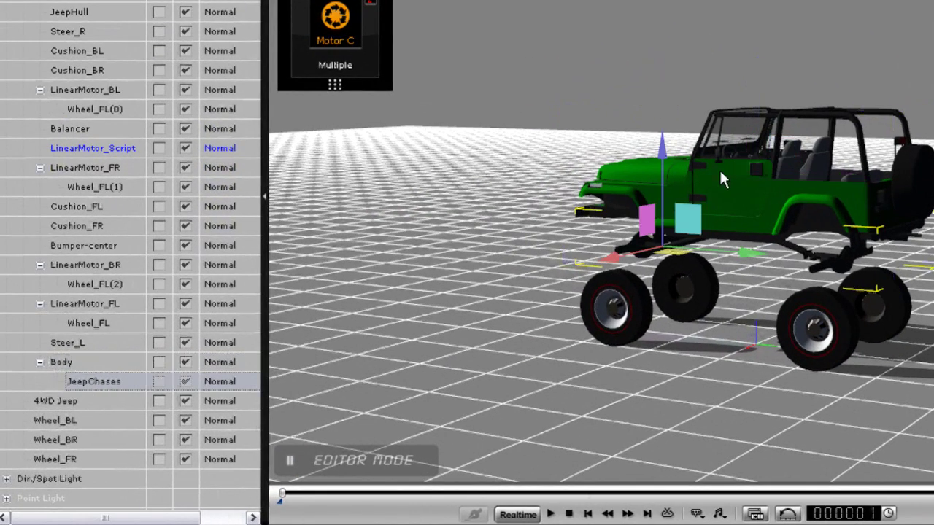
Lower the jeep's Body prop closer to its wheels and test-drive it with Motor A and Motor C.
drag(662, 151, 659, 164)
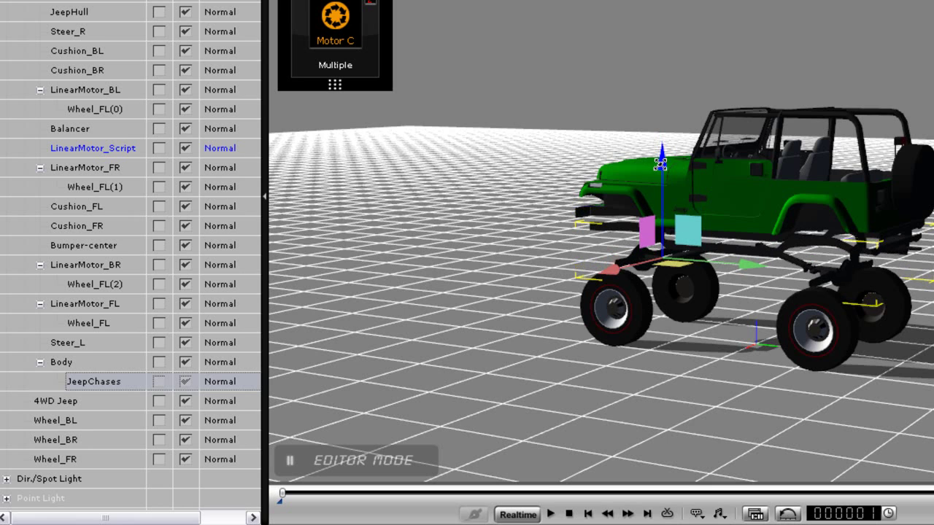
key(ctrl+z)
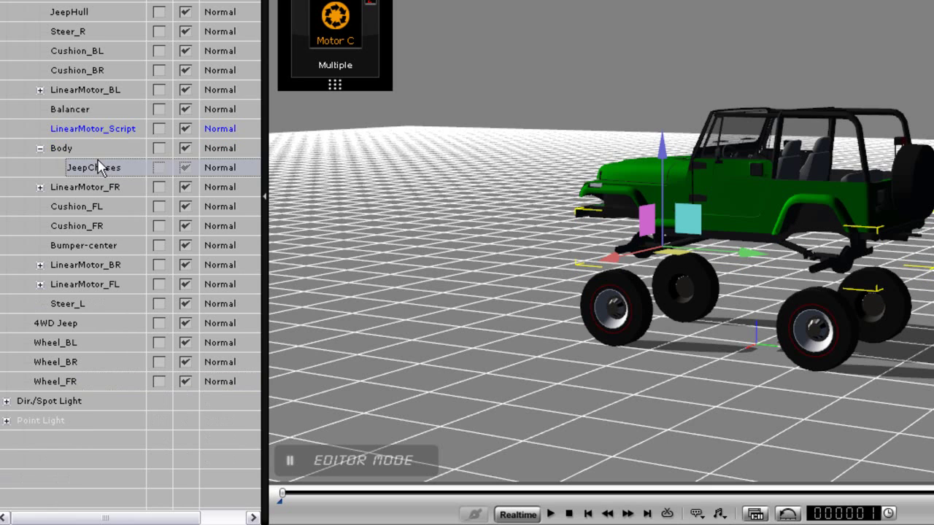
click(82, 150)
drag(756, 82, 751, 102)
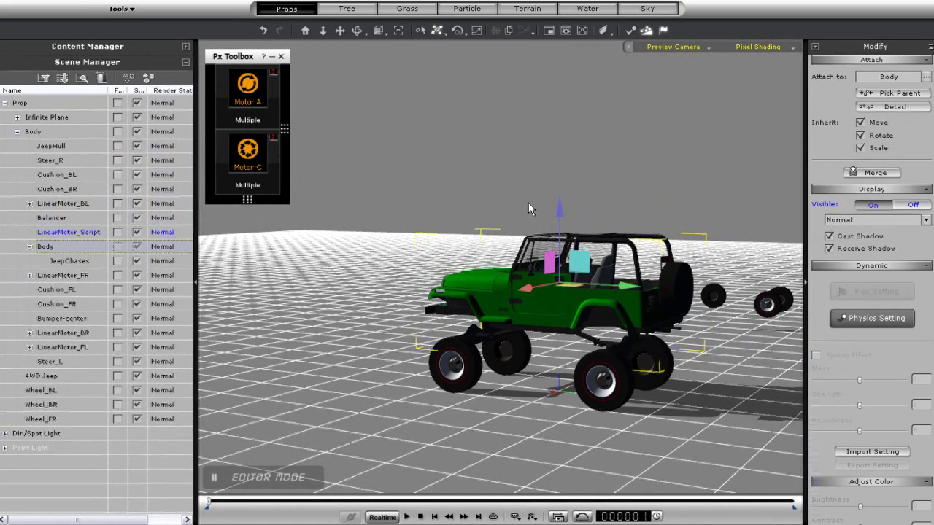
click(235, 99)
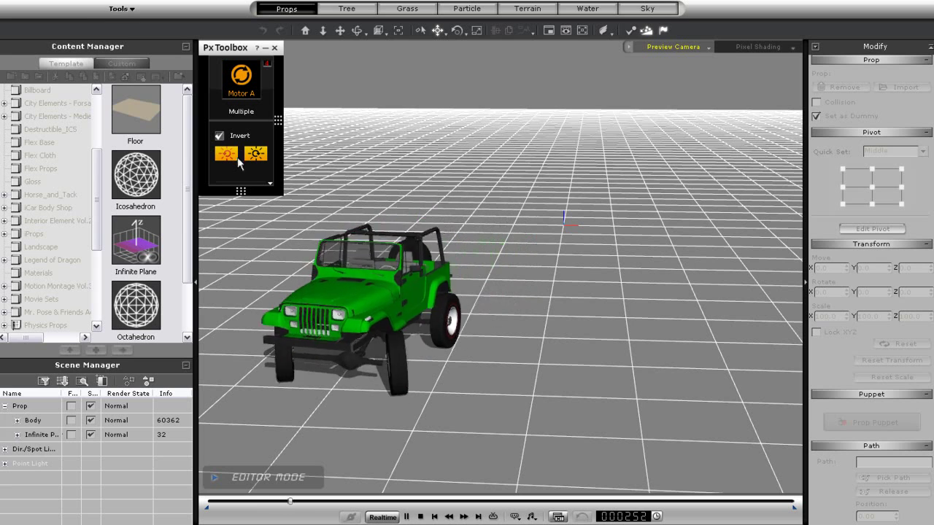
click(421, 517)
Set Motor C's steering unit to 15 and its maximum angle to 10.
mouse_move(235, 145)
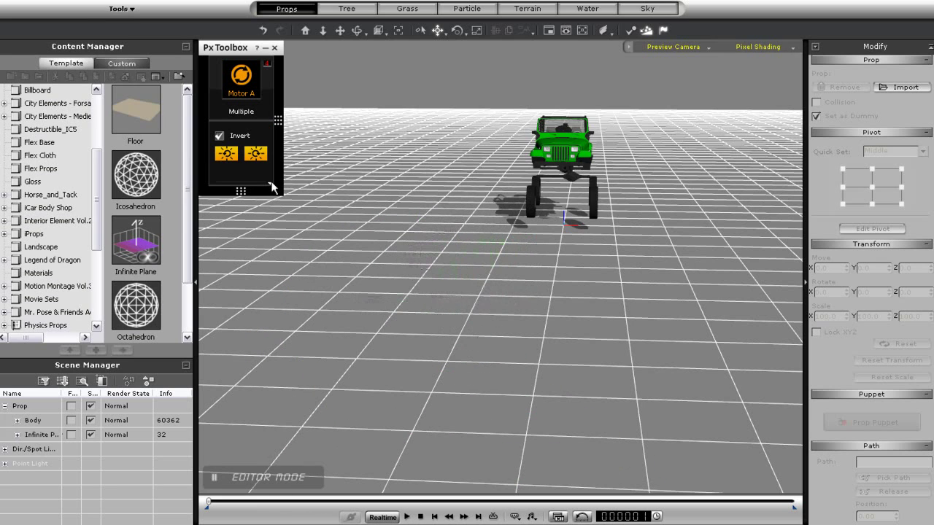
click(266, 182)
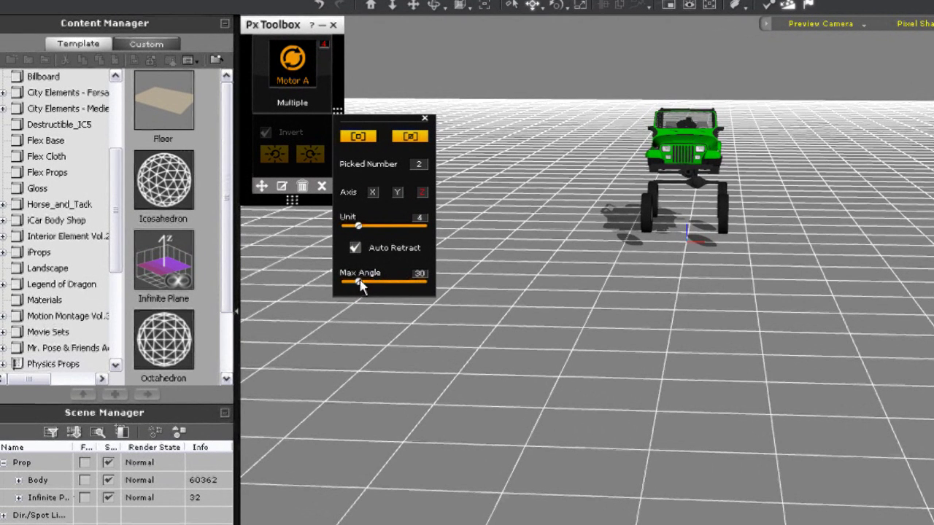
drag(360, 280, 357, 287)
click(372, 227)
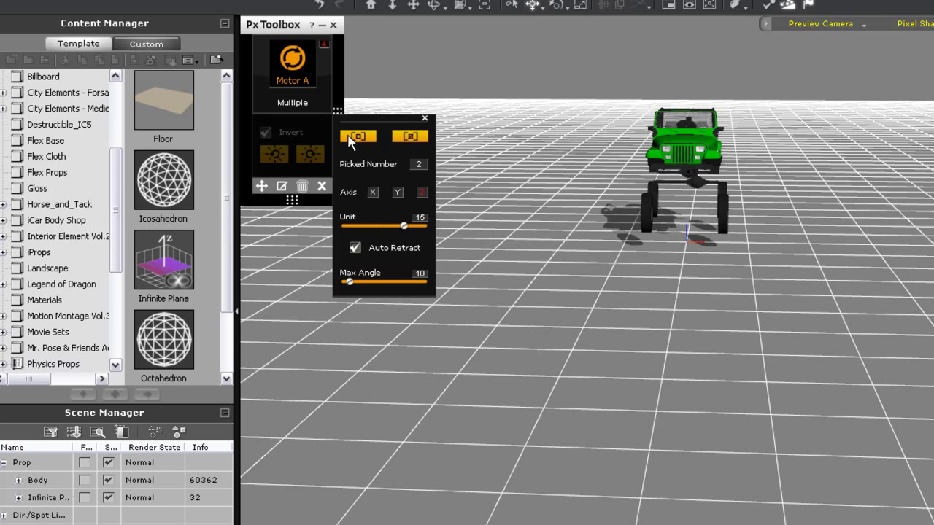
click(424, 119)
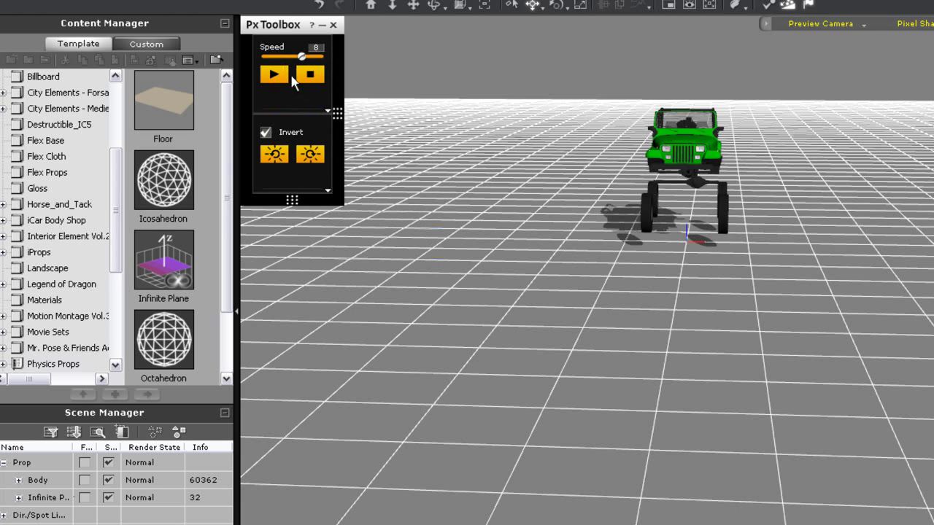
Drive the jeep with Motor A at speed 8, steer it with Motor C, and stop the playback.
click(289, 76)
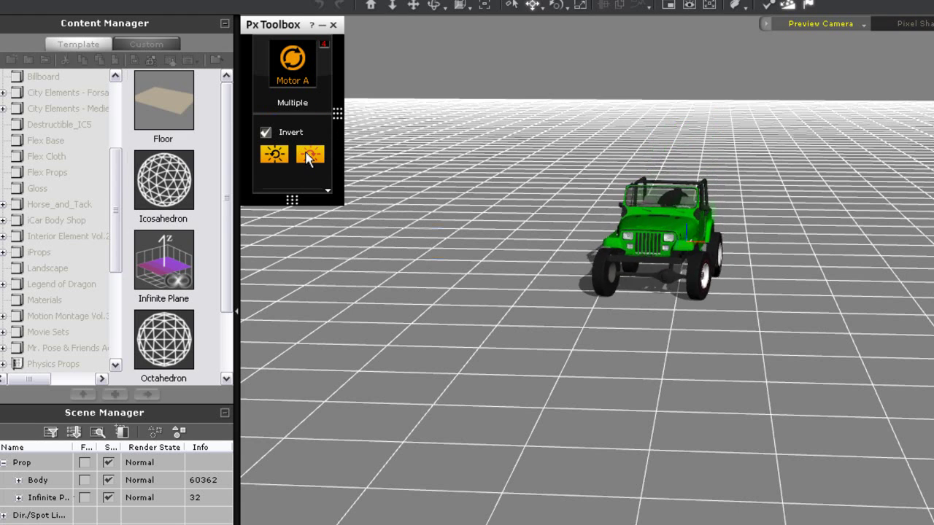
click(279, 154)
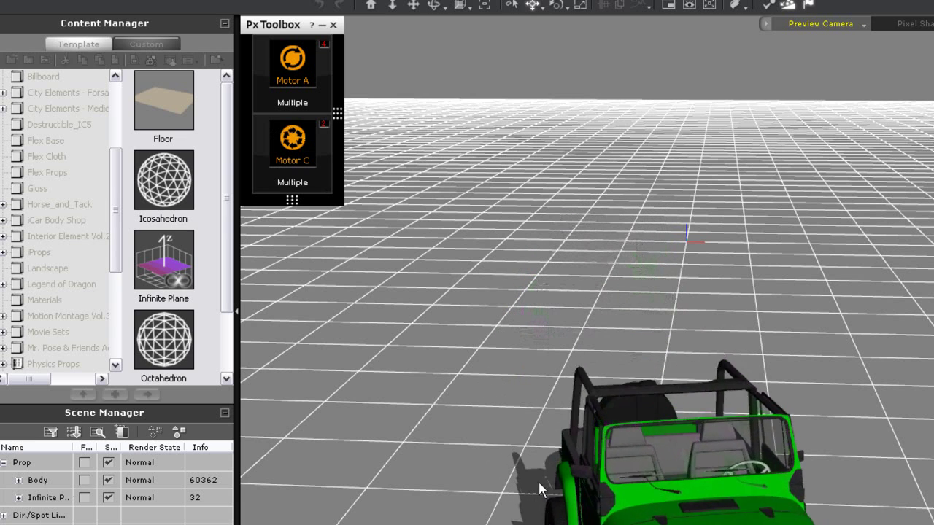
click(504, 524)
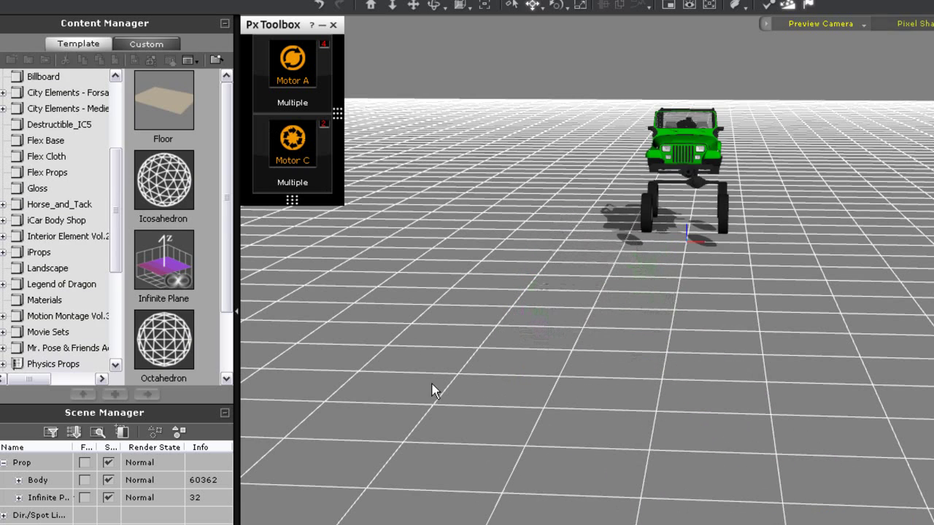
Turn off Auto Retract for Motor C with unit 4 and maximum angle 30, and test-drive the jeep from speed 8 down to a slower speed.
click(330, 187)
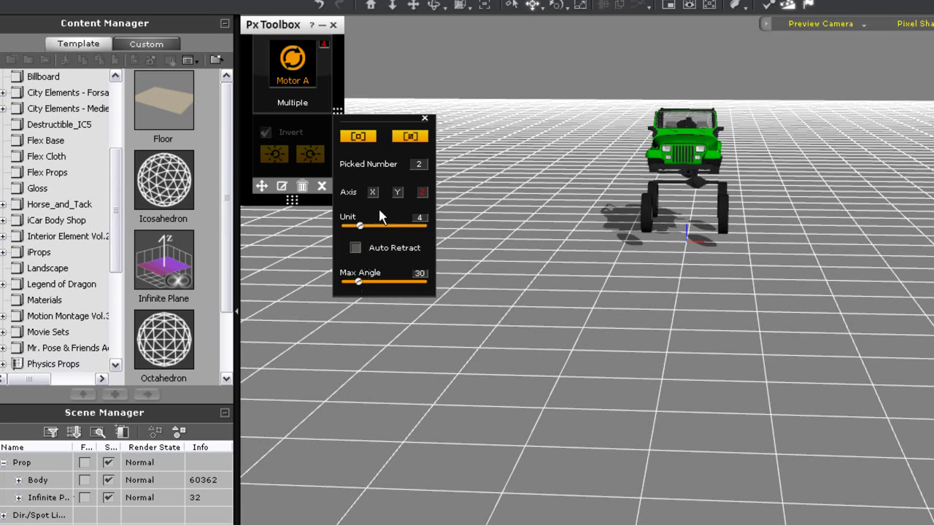
click(425, 118)
click(287, 74)
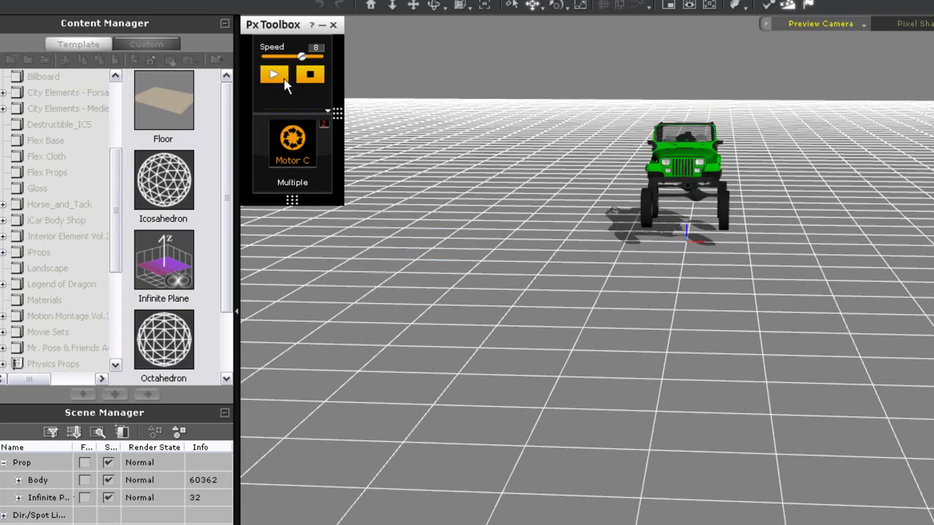
mouse_move(305, 156)
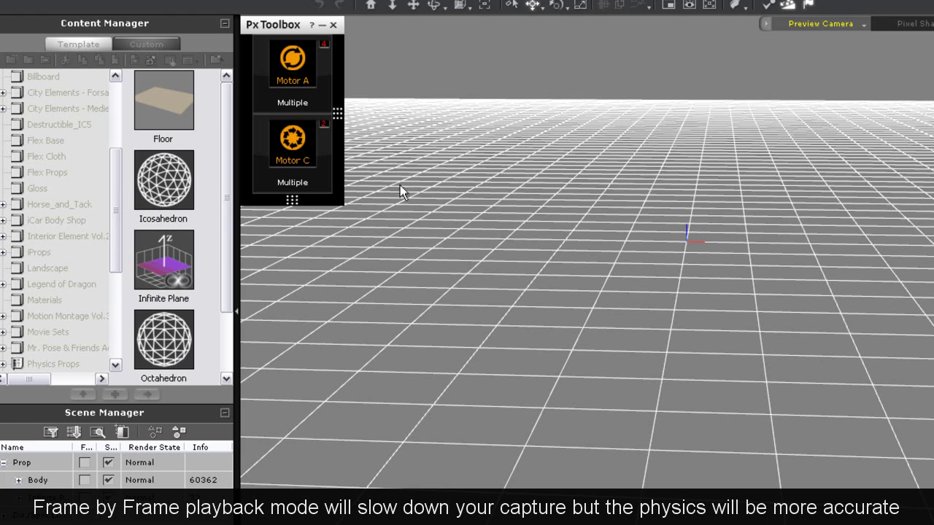
mouse_move(299, 59)
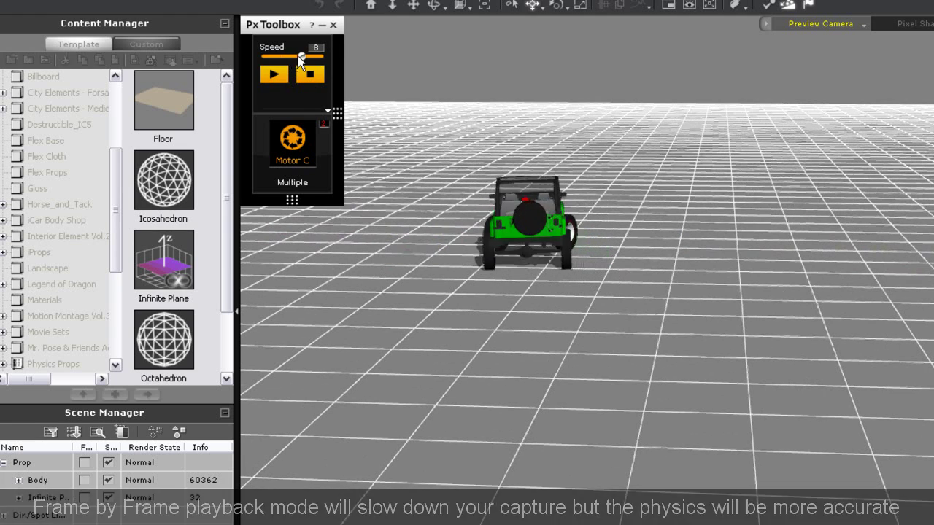
drag(299, 55, 257, 62)
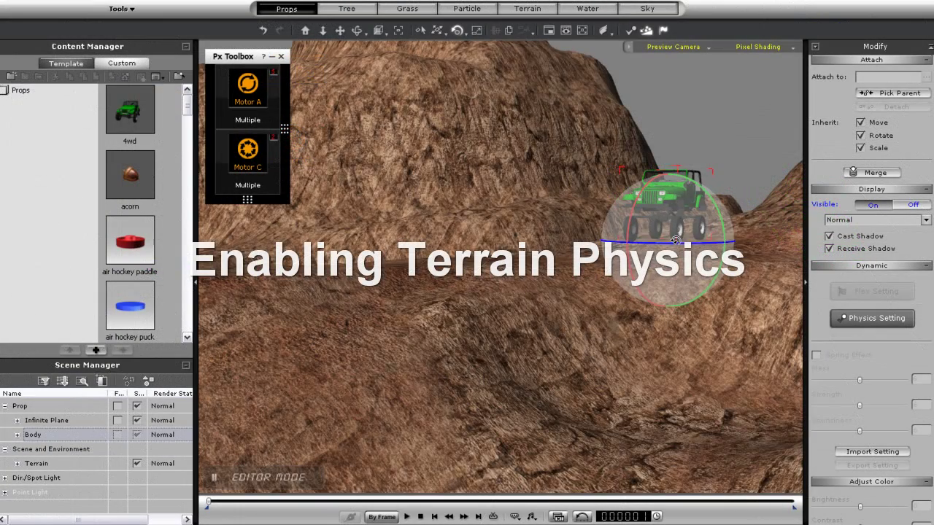
Rotate the jeep on the rocky terrain and run Motor A to test whether it drives on the surface.
drag(676, 240, 678, 240)
right_drag(655, 269, 649, 318)
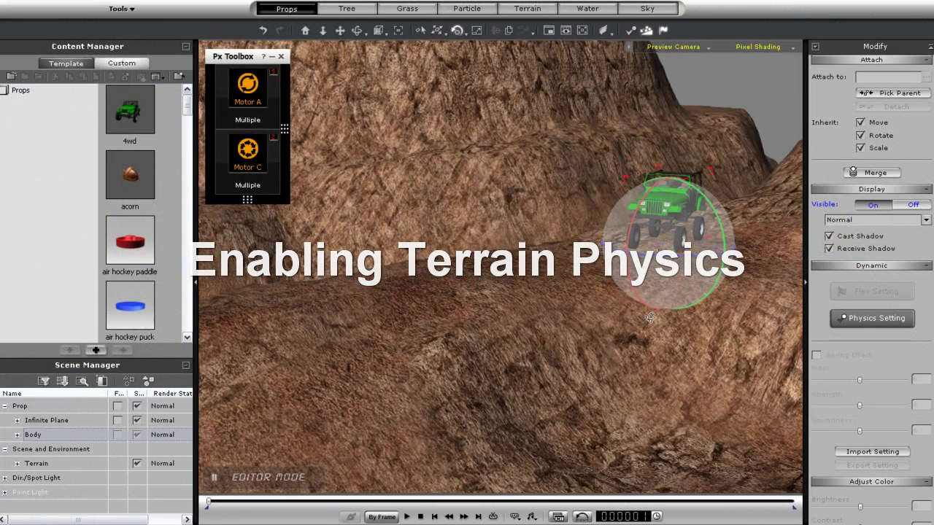
click(255, 93)
click(235, 96)
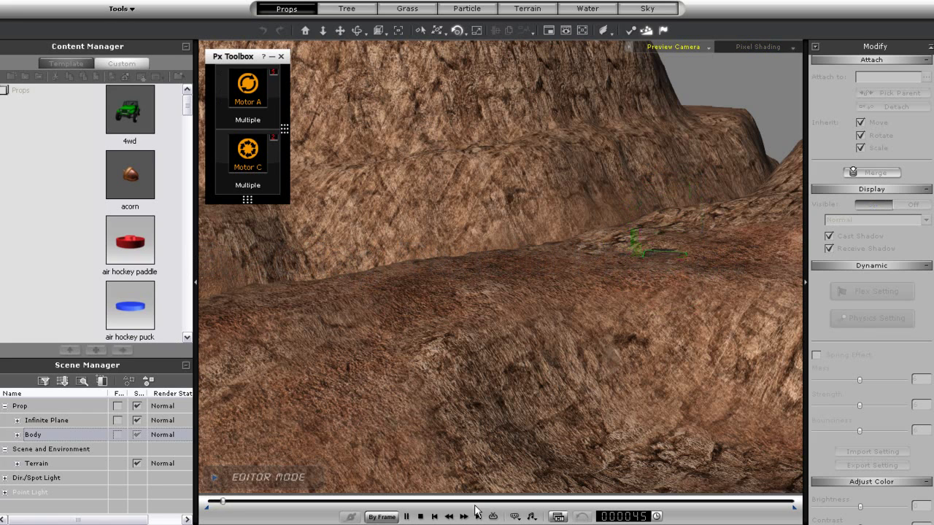
Stop the playback, select the Canyon terrain component, and enable its terrain physics.
click(421, 517)
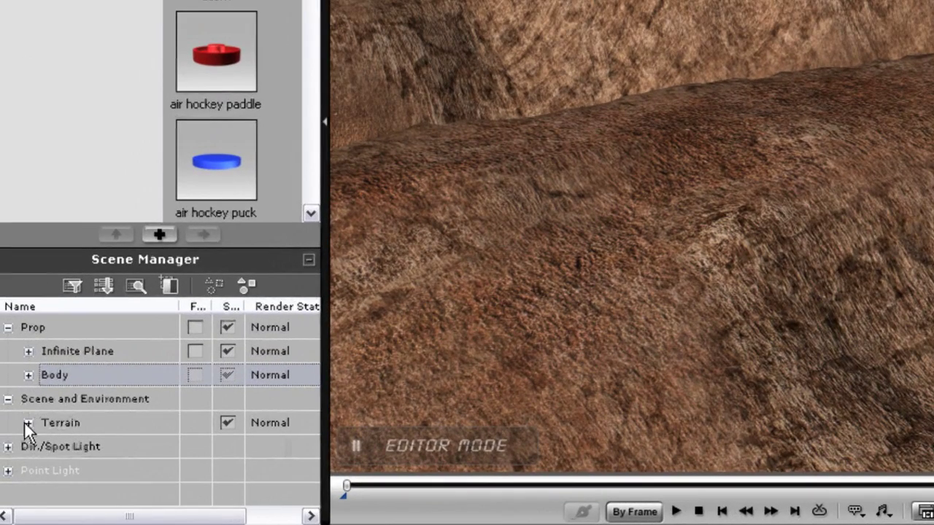
click(27, 424)
click(90, 448)
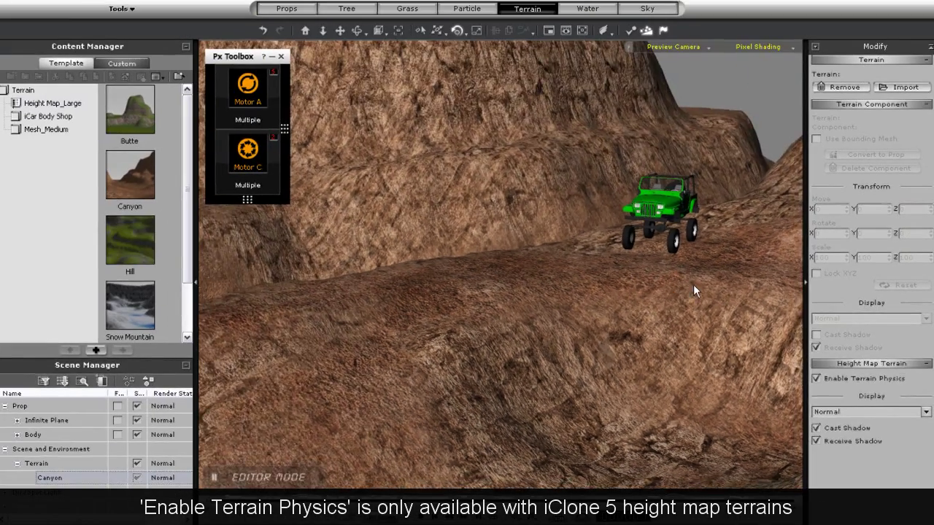
Play the simulation to drive the jeep across the physics-enabled Canyon terrain, and stop Motor A.
right_drag(538, 128, 412, 168)
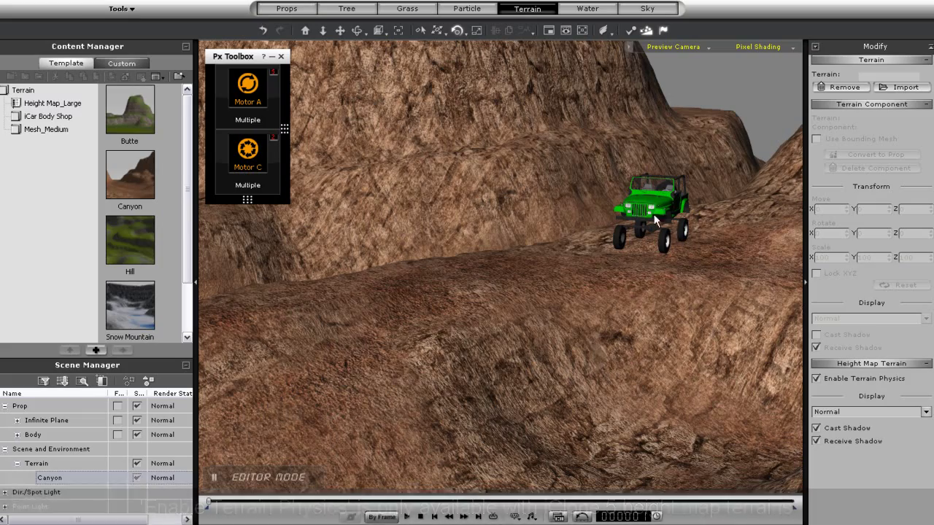
click(657, 219)
right_drag(723, 267, 640, 278)
key(space)
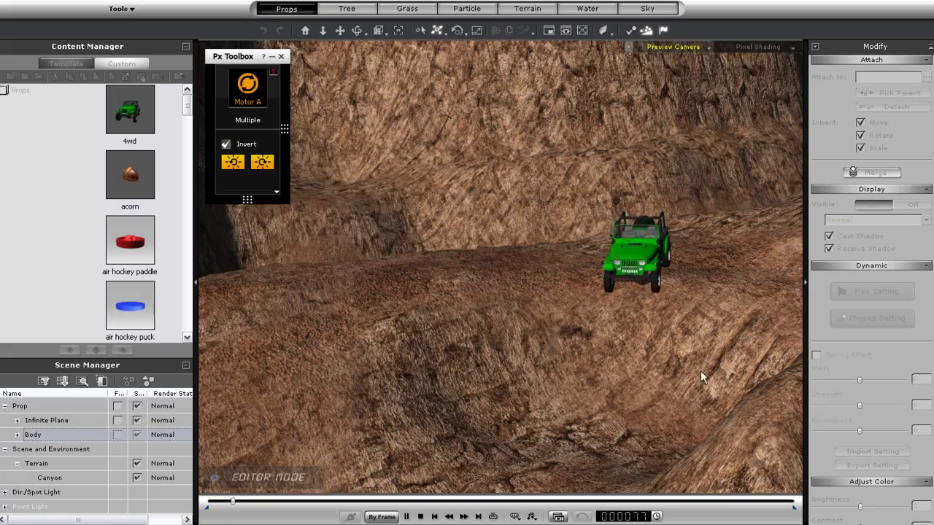
right_drag(701, 383, 526, 376)
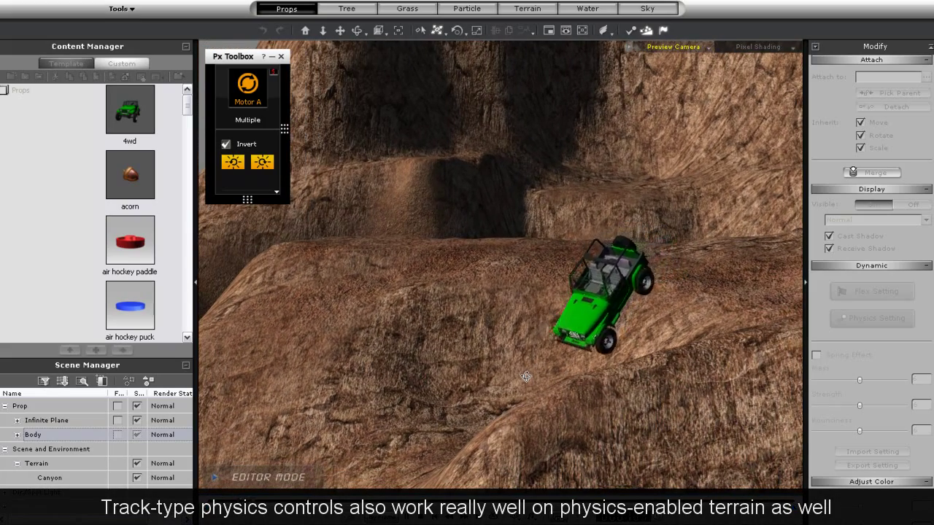
right_drag(607, 394, 780, 364)
middle_drag(571, 459, 629, 334)
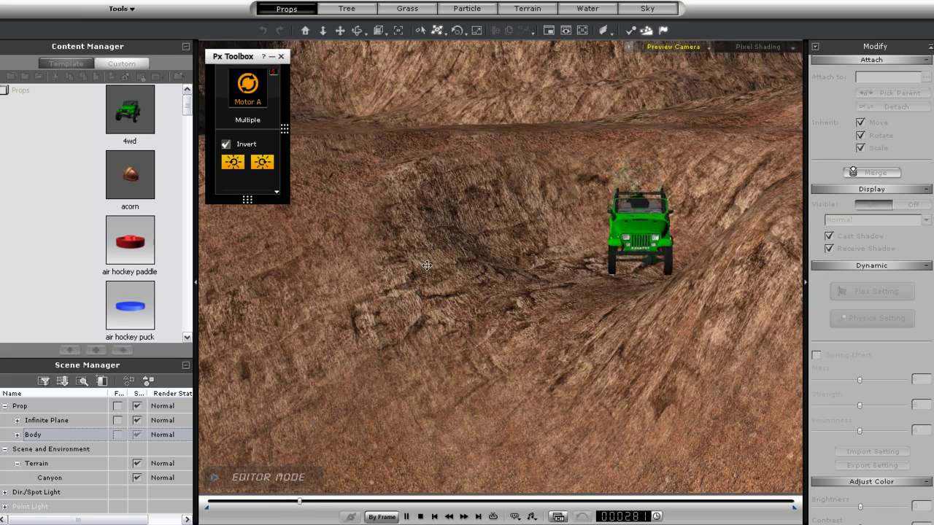
click(248, 103)
click(262, 95)
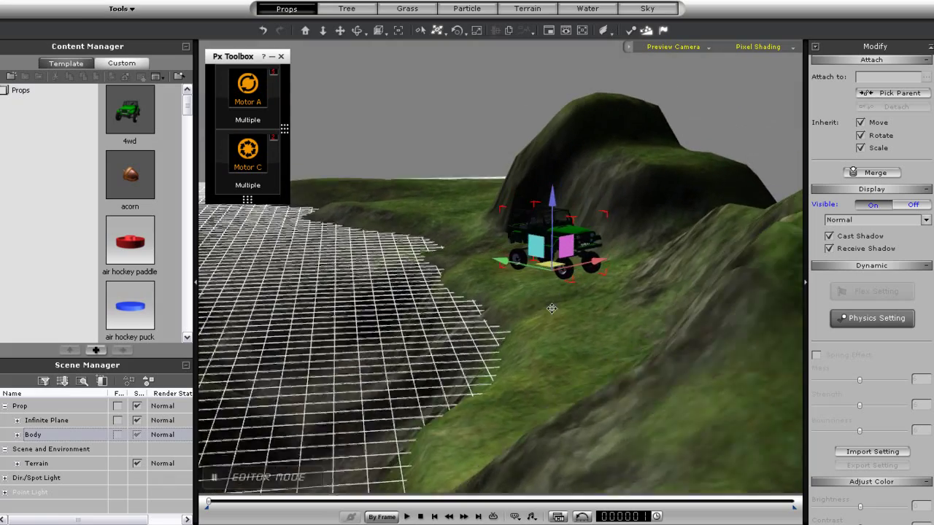
Hide the grid in the grassy scene and convert the Hill terrain component to a prop.
alt+drag(552, 309, 556, 356)
alt+right_drag(557, 356, 643, 351)
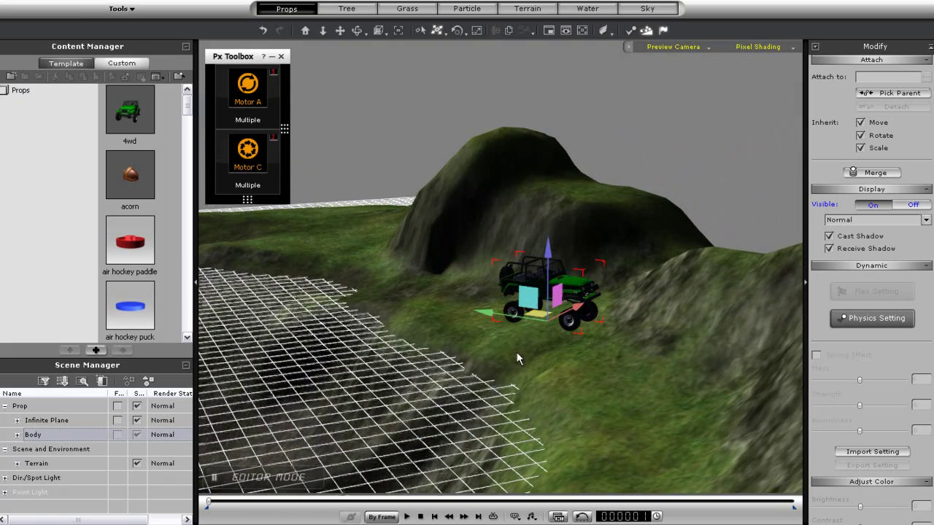
key(ctrl+g)
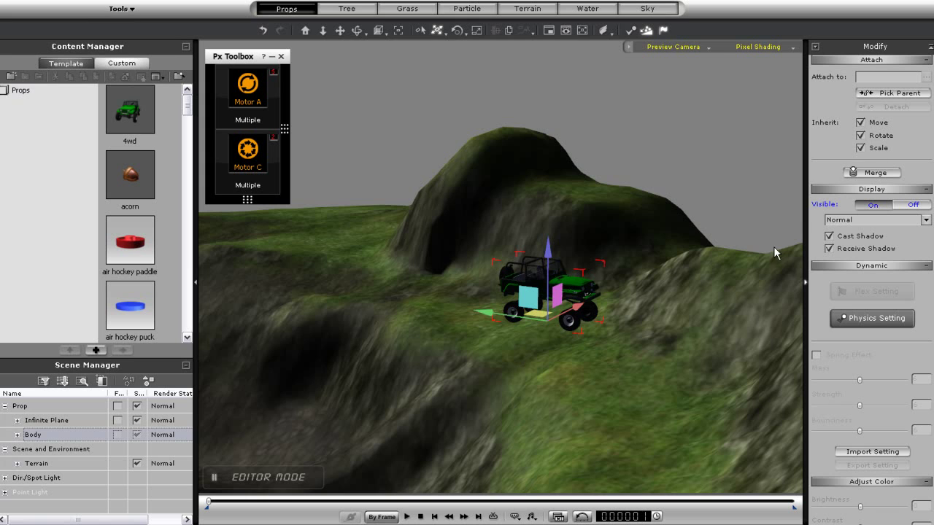
click(46, 477)
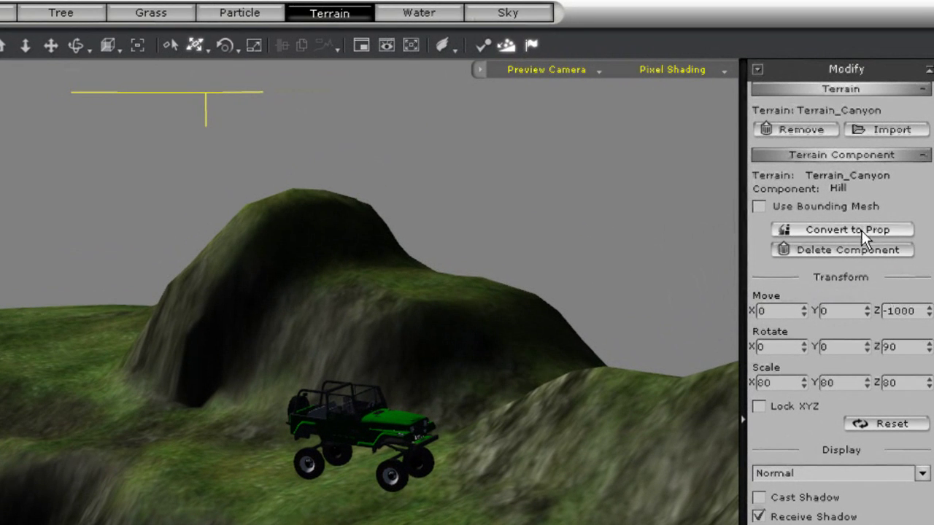
click(861, 230)
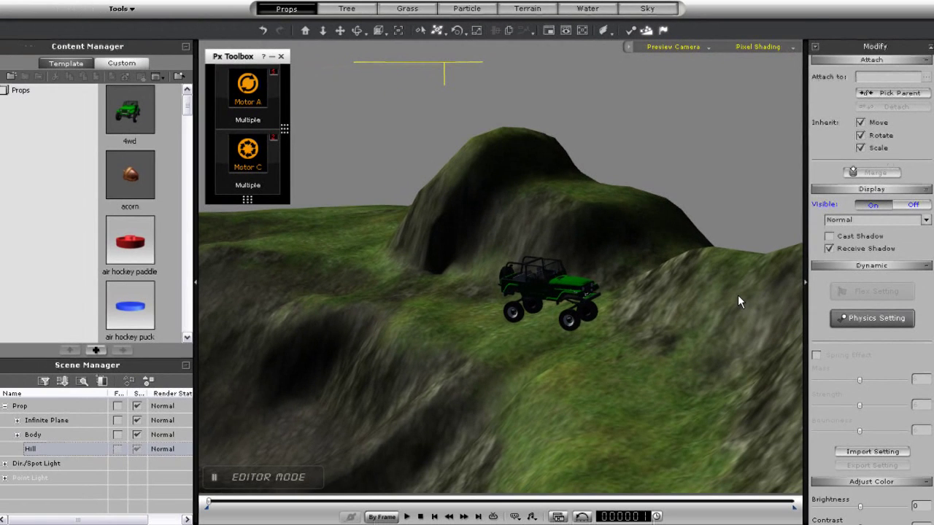
Activate physics for the Hill prop as a static rigid body with the Self Mesh bound type.
click(695, 49)
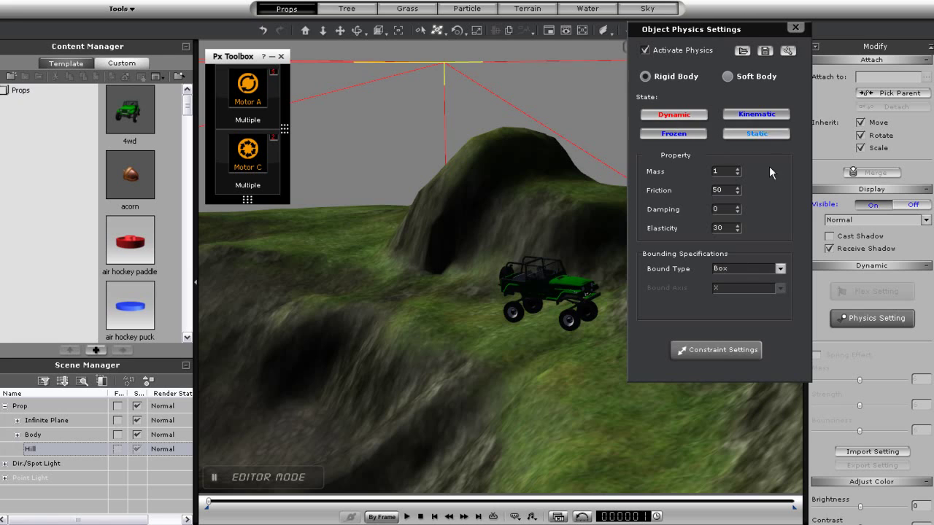
click(768, 135)
click(780, 269)
click(737, 329)
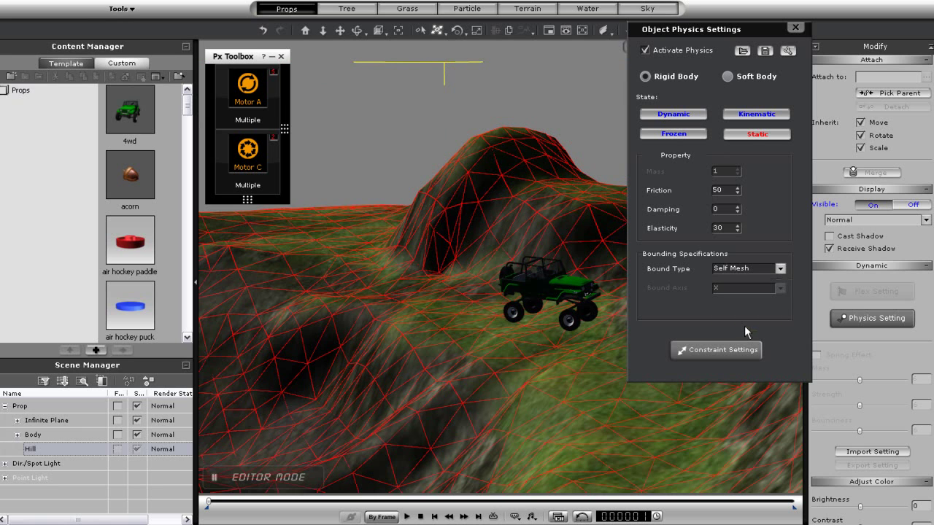
click(800, 29)
Run Motor A at speed 12 to drive the jeep over the Hill prop.
click(236, 113)
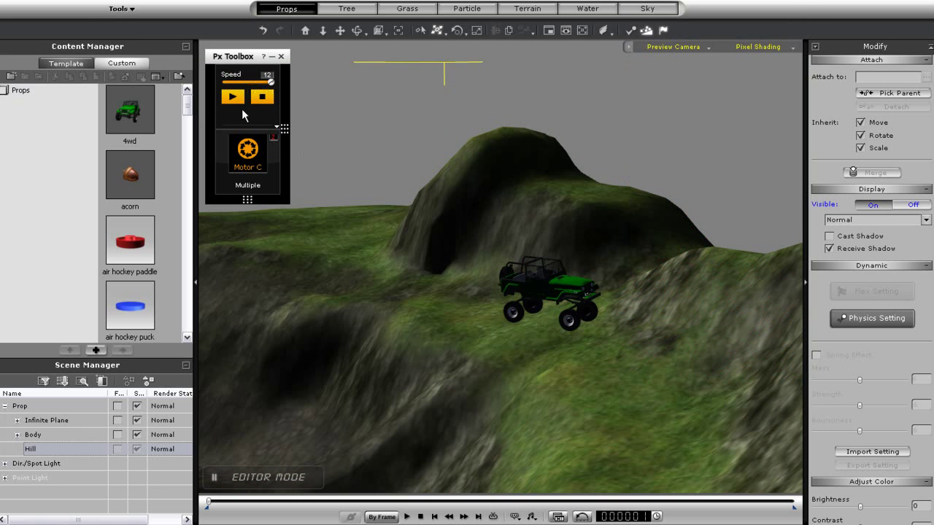
click(232, 98)
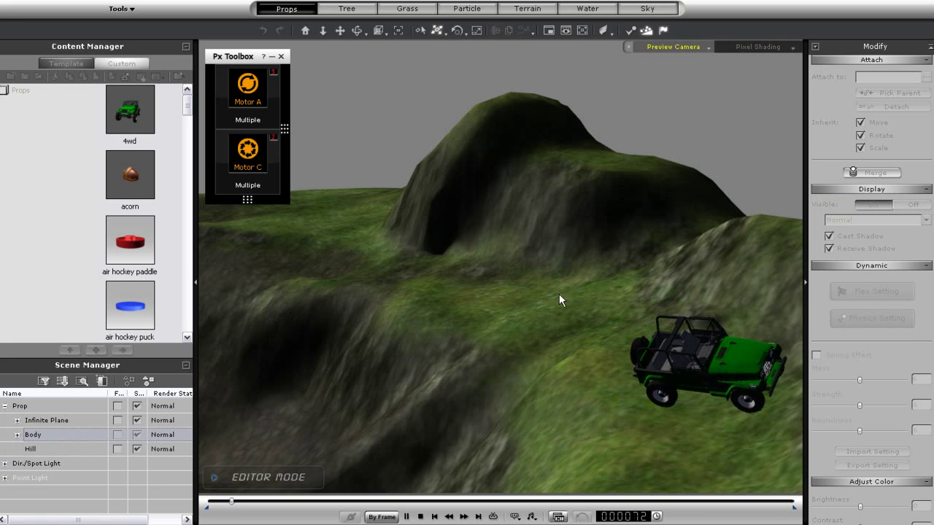
middle_drag(792, 324, 733, 328)
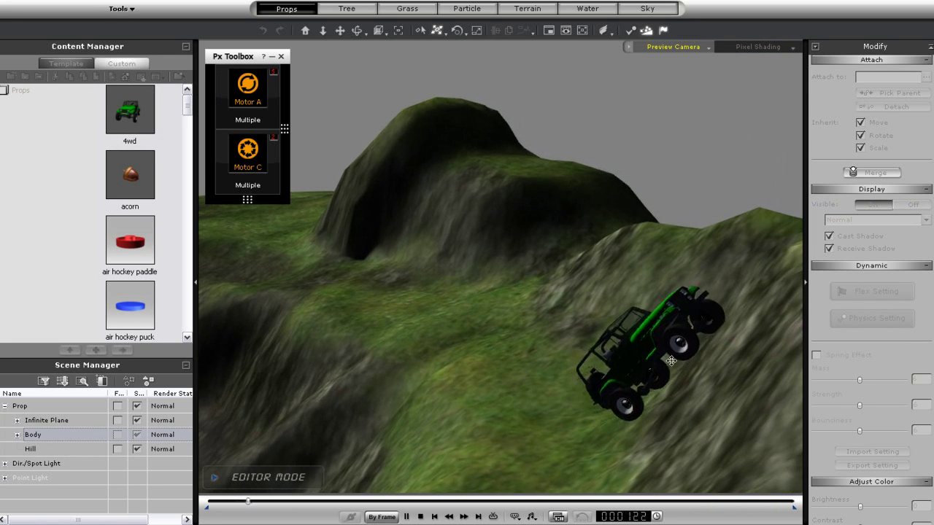